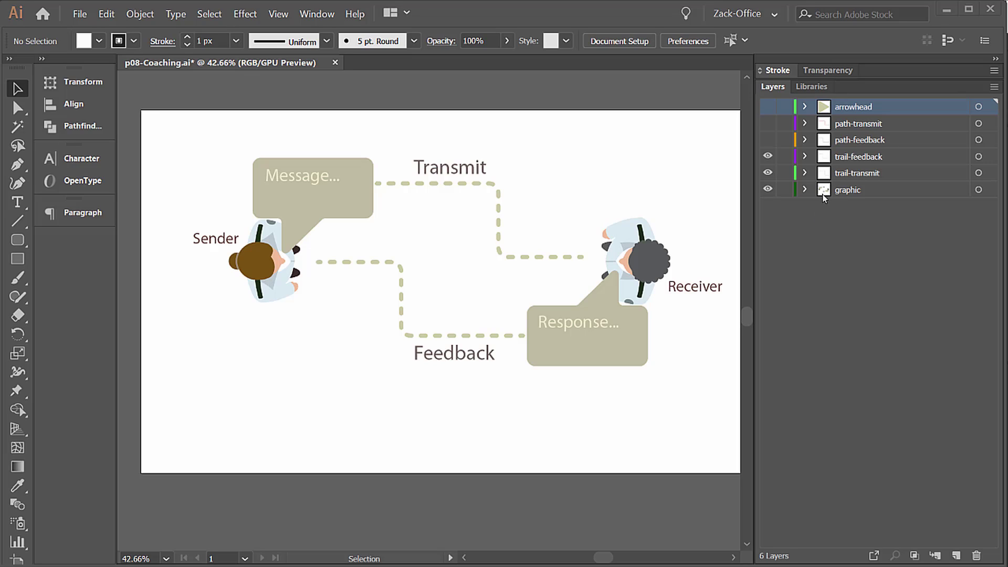
Step: Toggle the Transmit and Feedback dashed trail layers off and back on
left_click(768, 173)
left_click(768, 157)
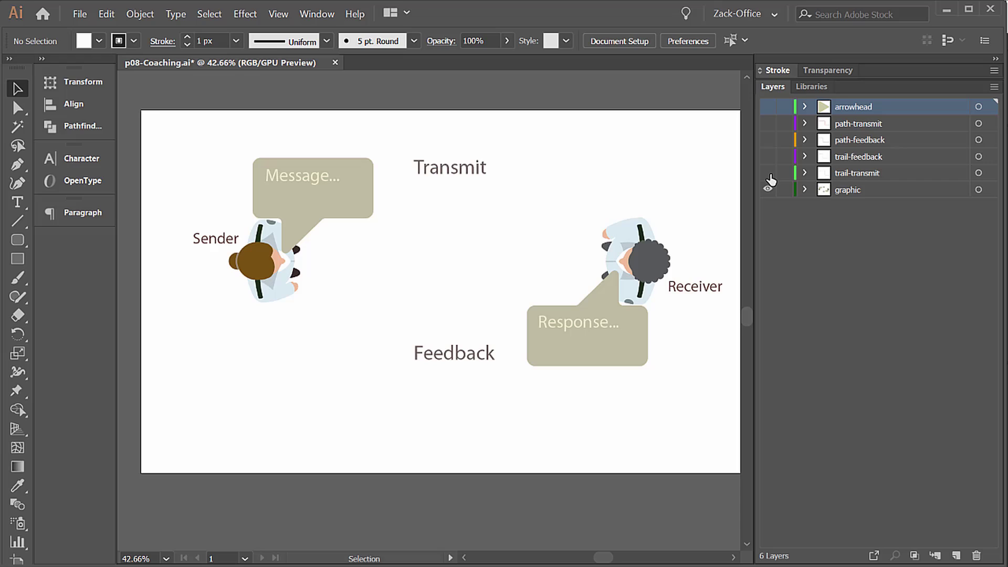
left_click(767, 172)
left_click(767, 156)
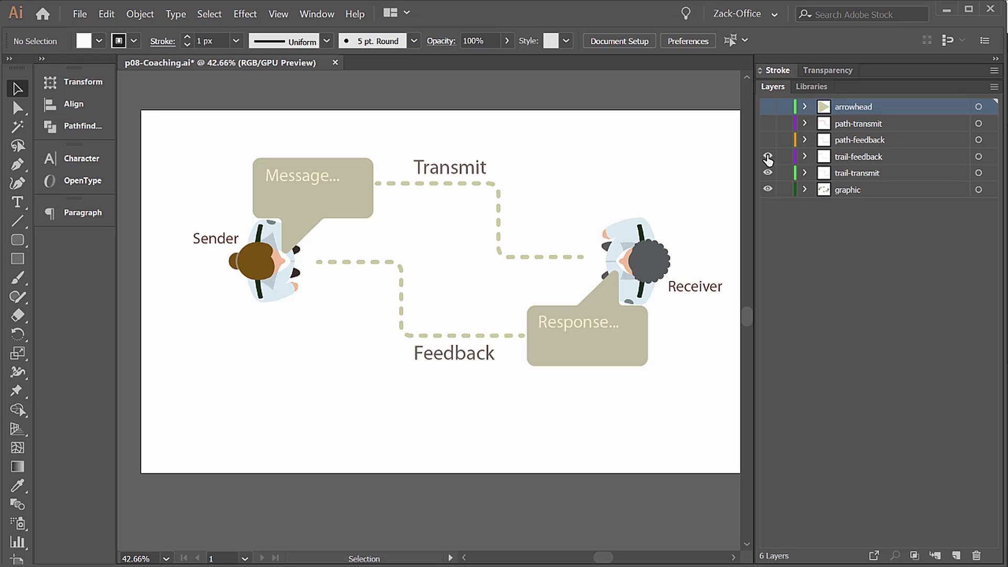
Step: Turn on the arrowhead, red path-transmit and teal path-feedback layers
left_click(769, 107)
left_click(768, 107)
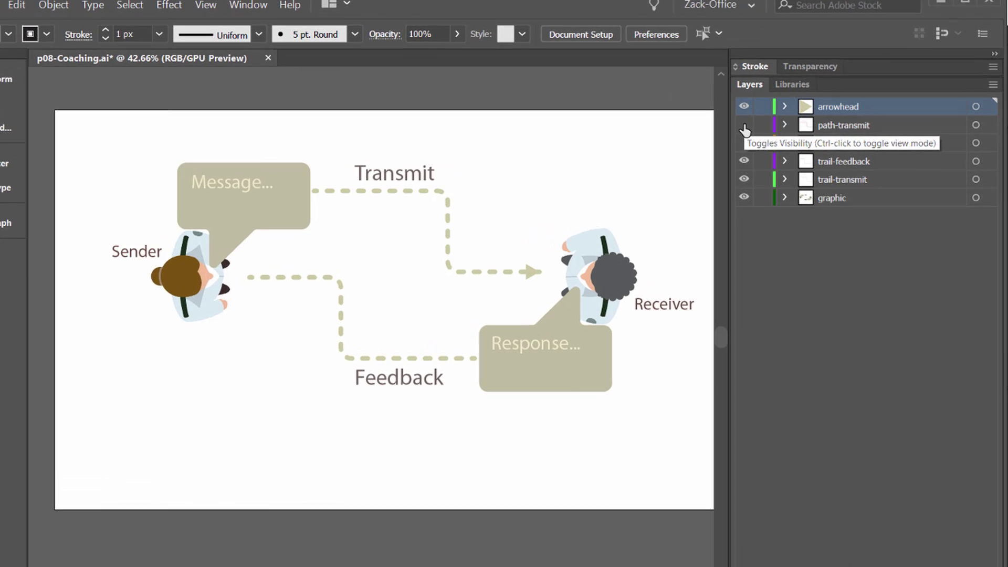
left_click(768, 124)
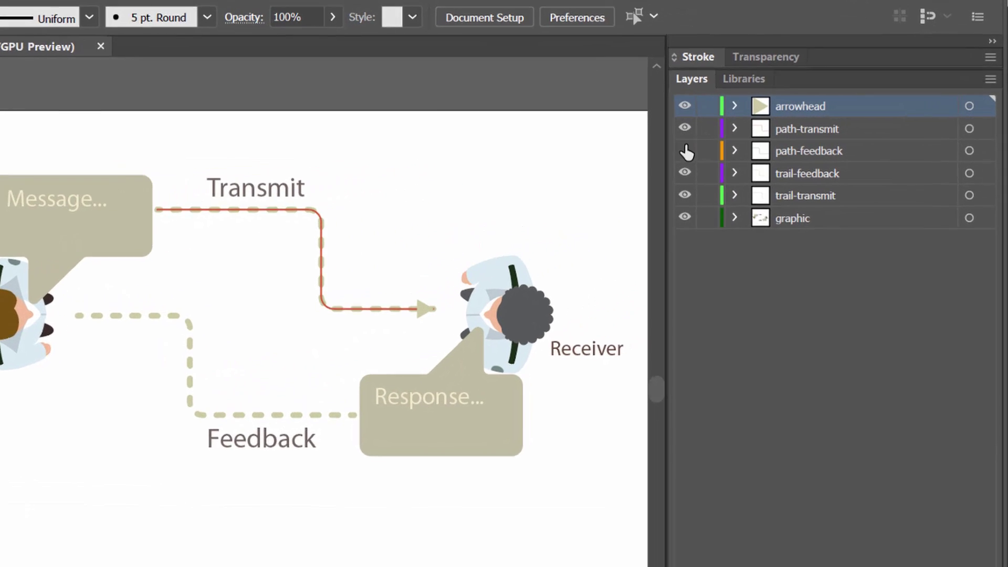
left_click(767, 140)
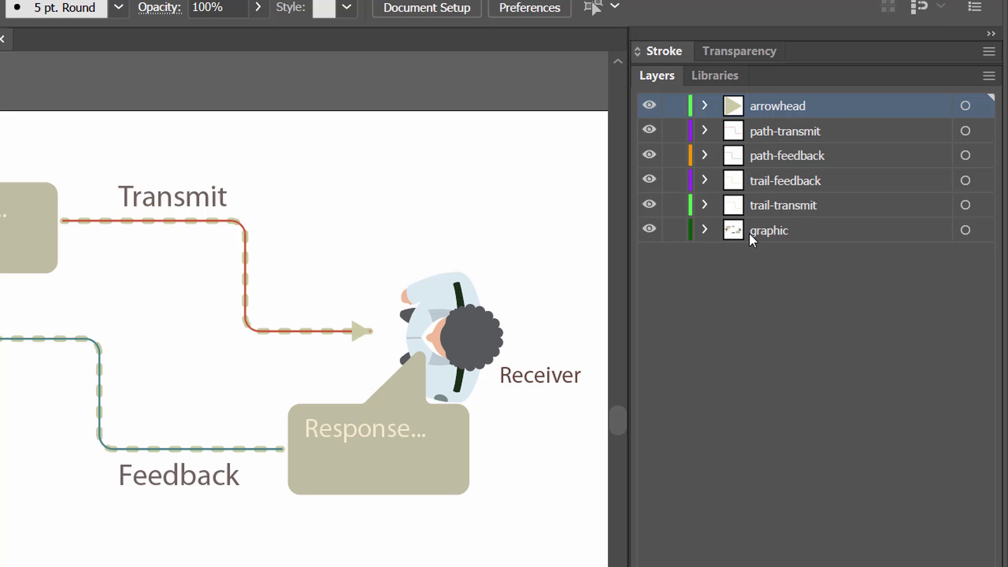
left_click(322, 331)
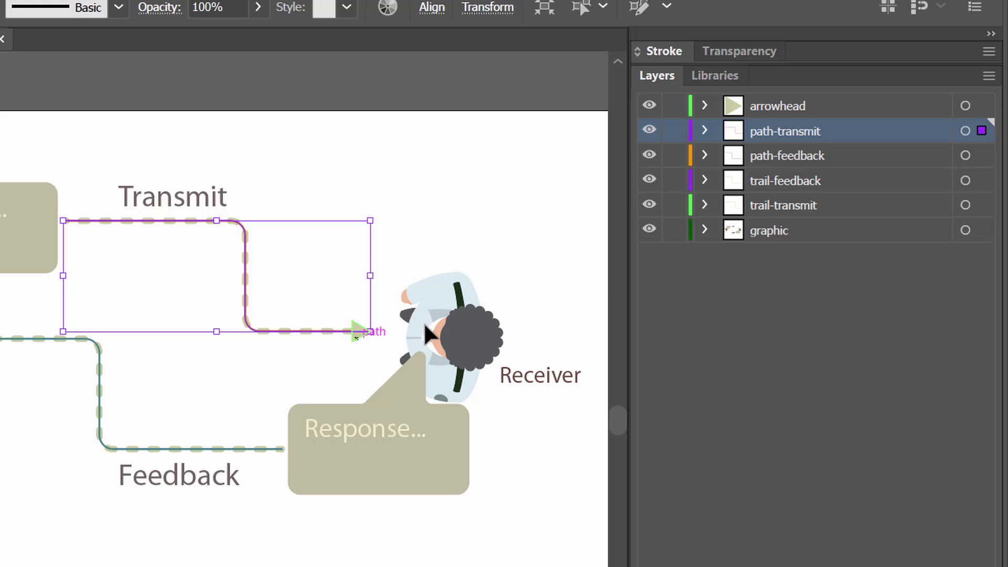
left_click_drag(650, 134, 650, 155)
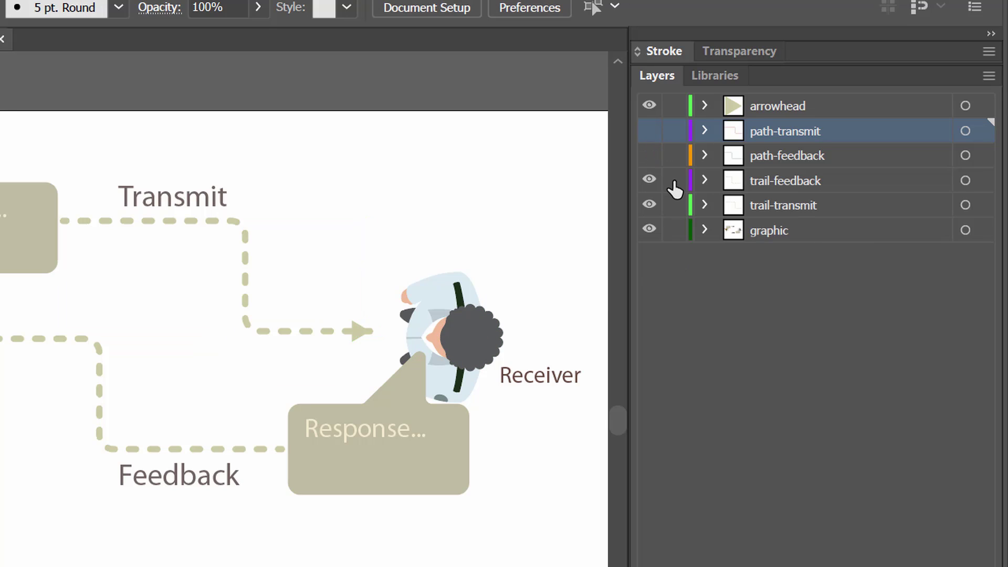
left_click(704, 180)
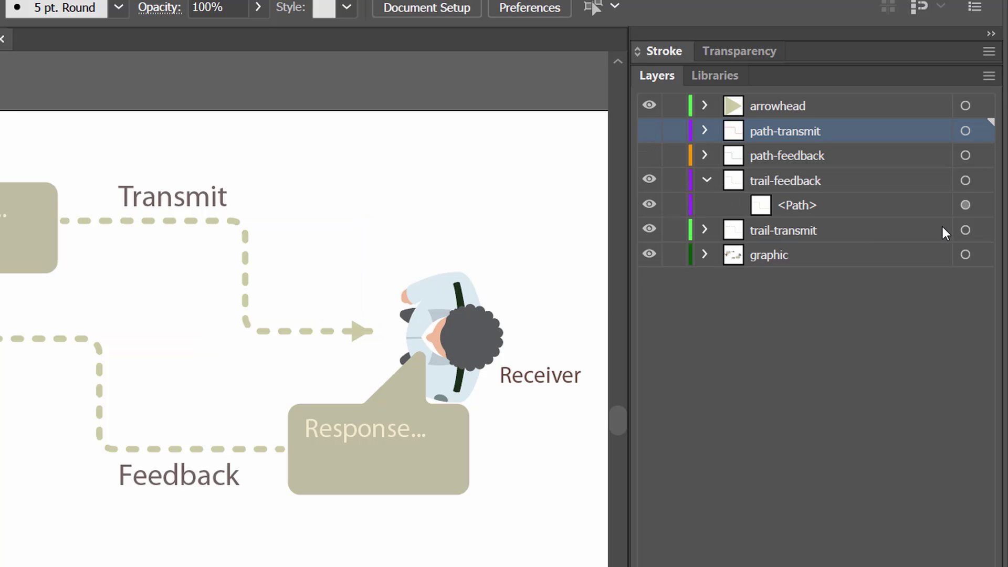
left_click(964, 205)
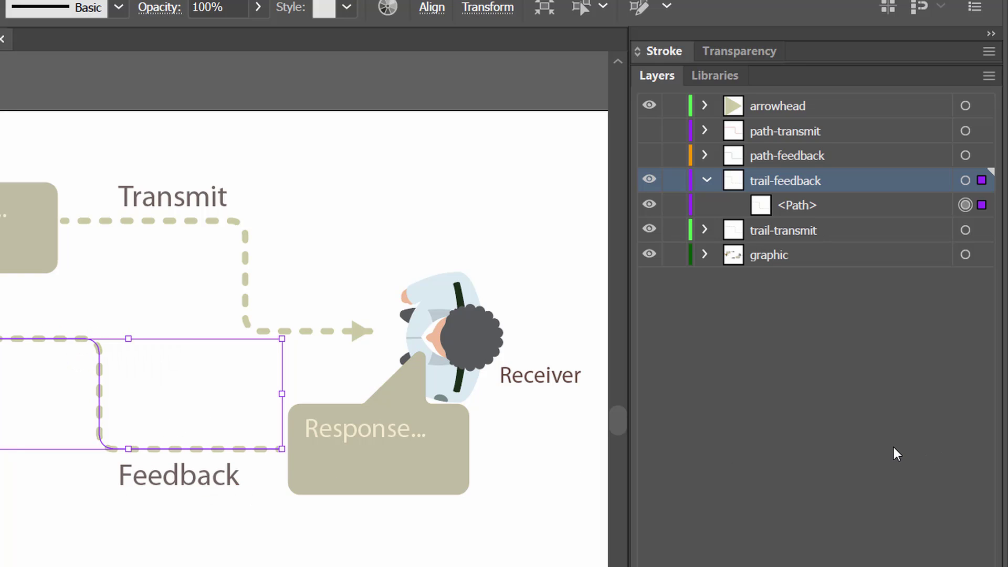
left_click(659, 53)
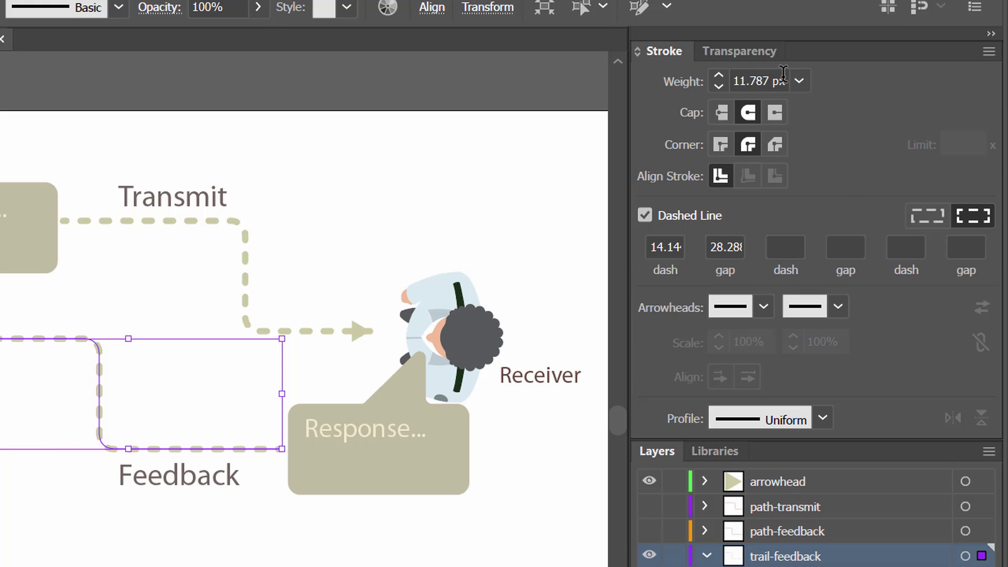
double_click(802, 51)
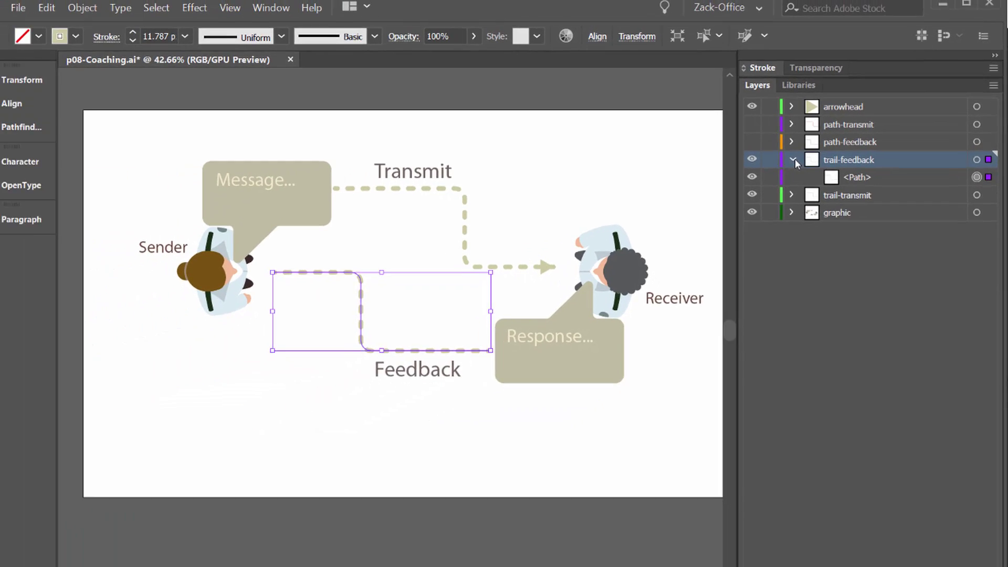
left_click(707, 180)
left_click(649, 155)
left_click(767, 124)
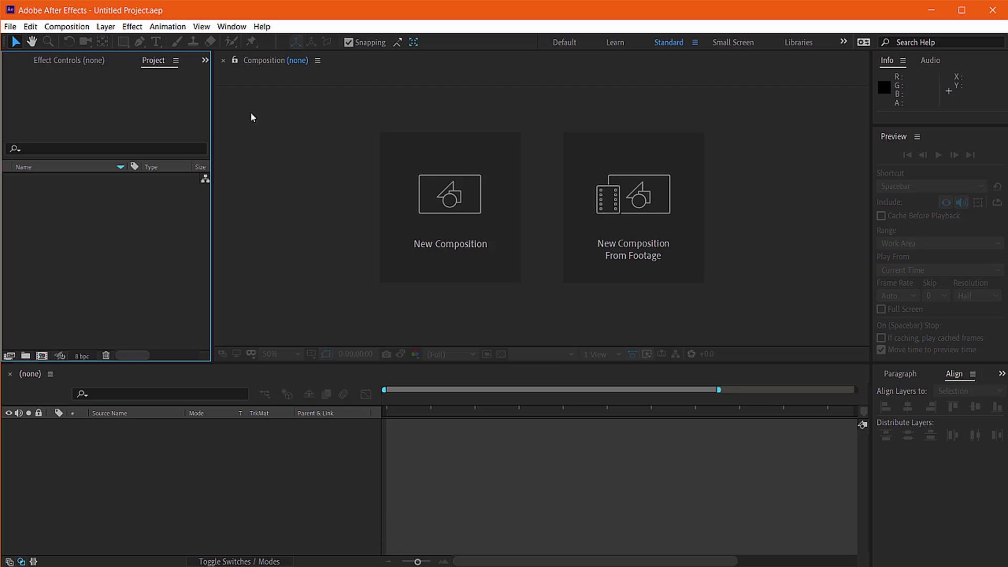
Step: Create a new composition named 'arrows' with a 0;00;30;00 duration
left_click(441, 206)
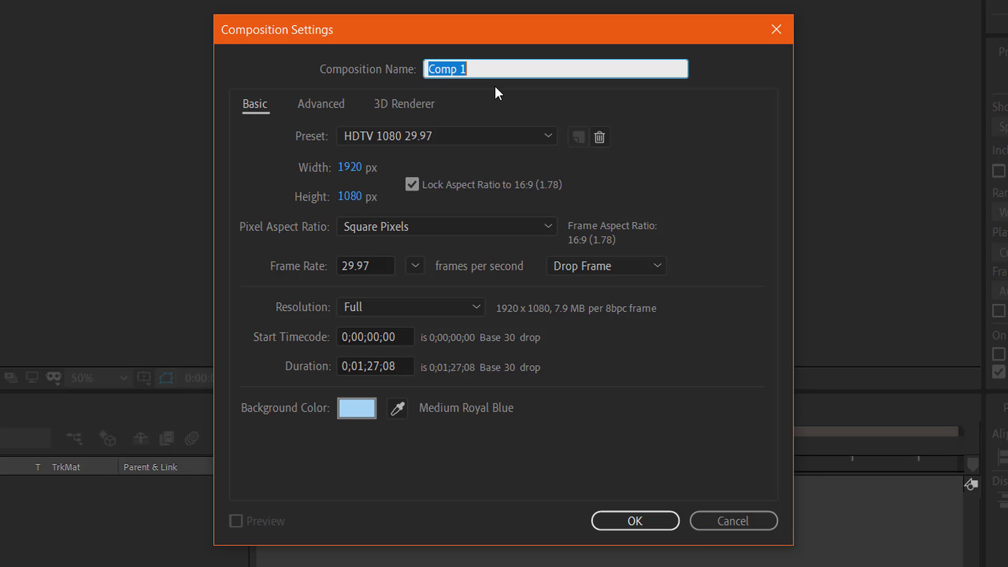
type("arrows")
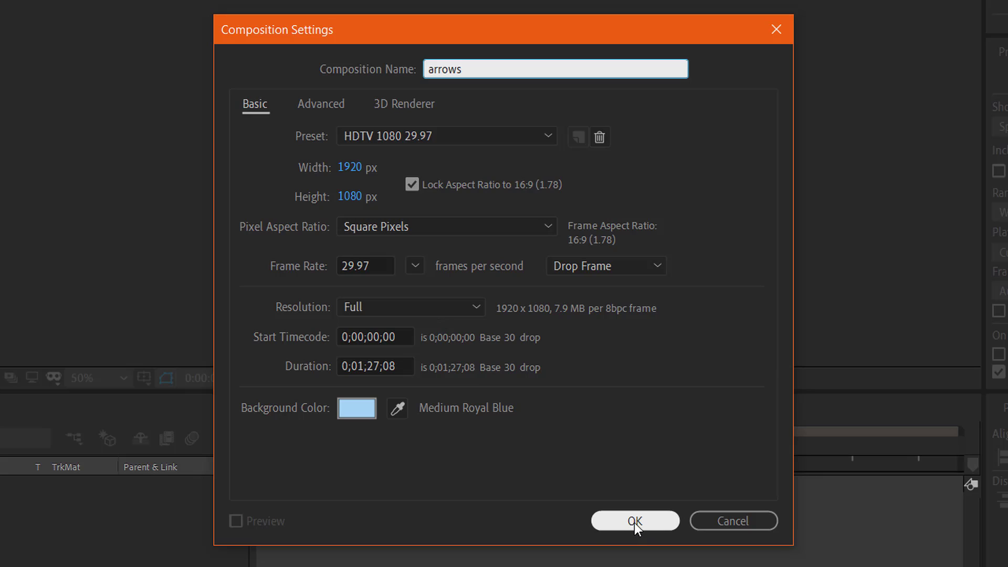
left_click(404, 364)
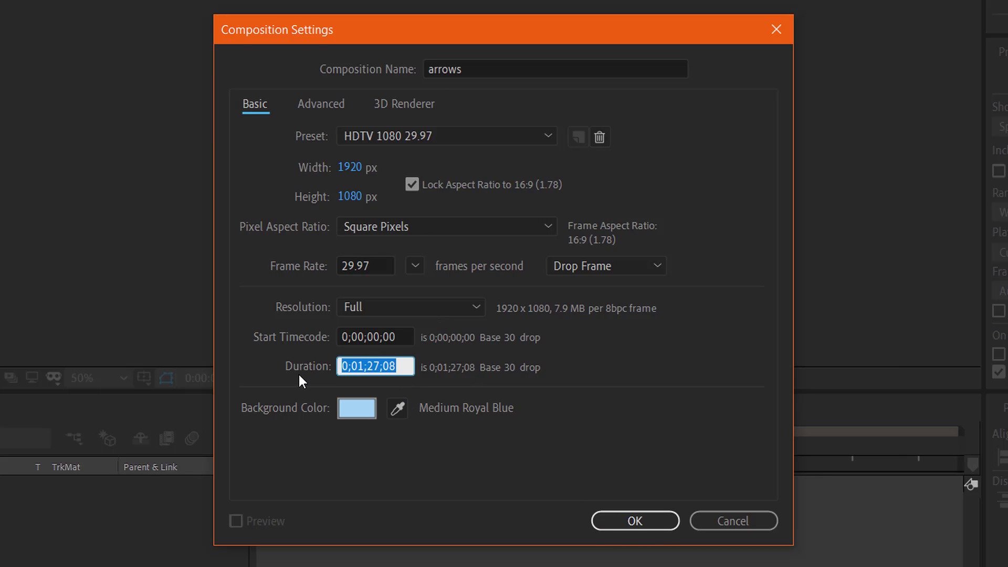
type("30;")
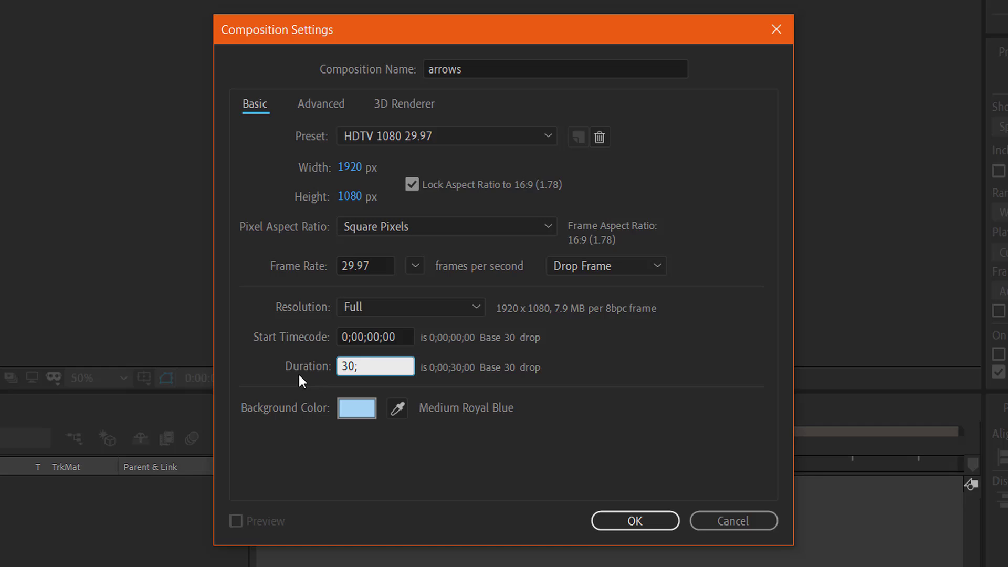
type("00")
key("Tab")
key("Escape")
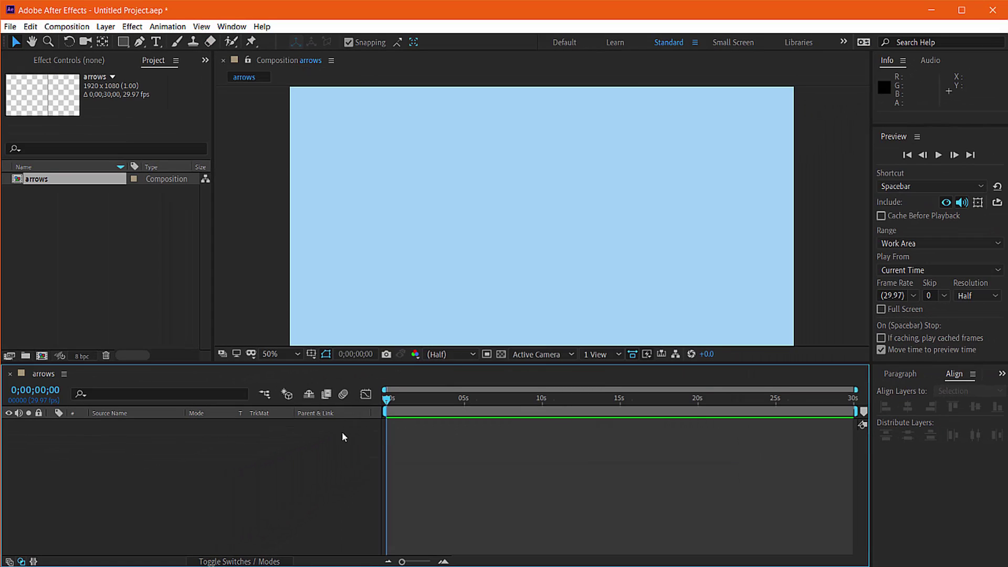
Step: Import p08-Coaching.ai from Desktop > Animate Along Path as Composition - Retain Layer Sizes
right_click(64, 250)
mouse_move(136, 308)
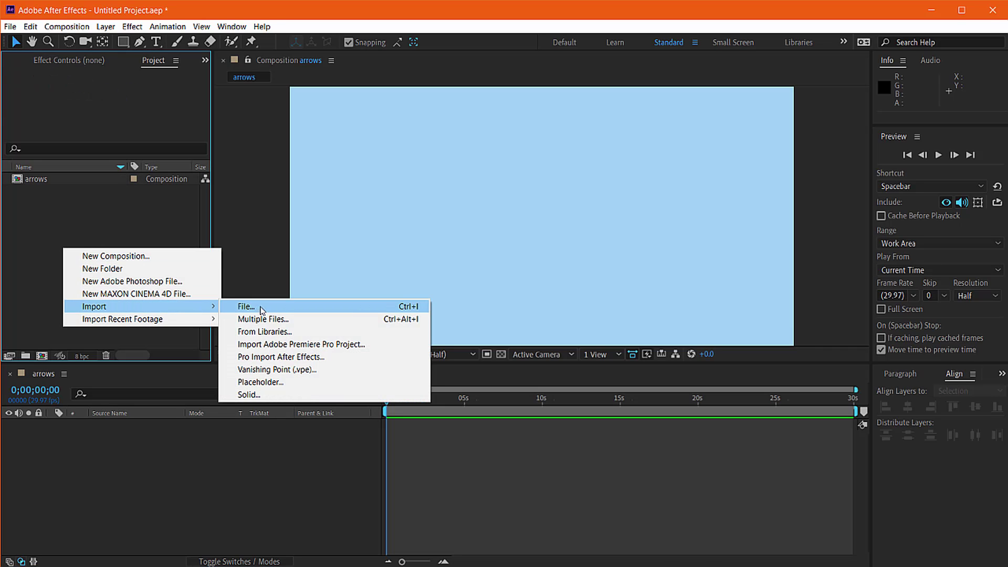
left_click(262, 310)
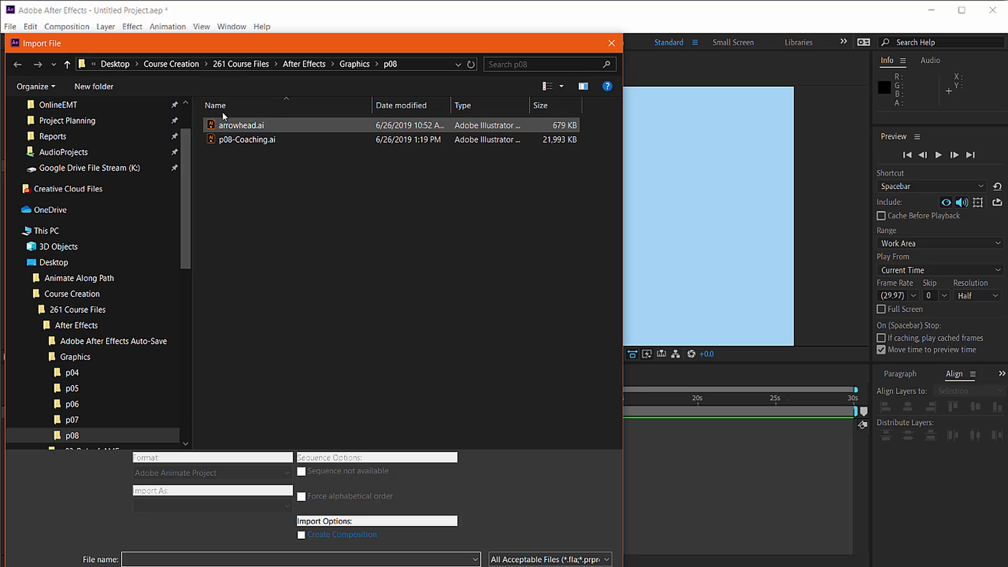
scroll(89, 209, "up", 1)
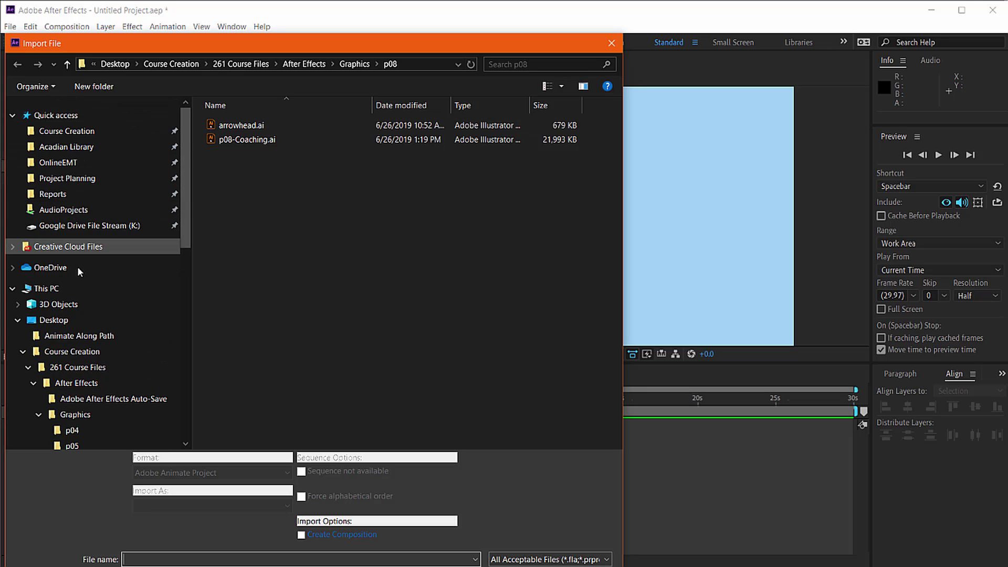
left_click(73, 321)
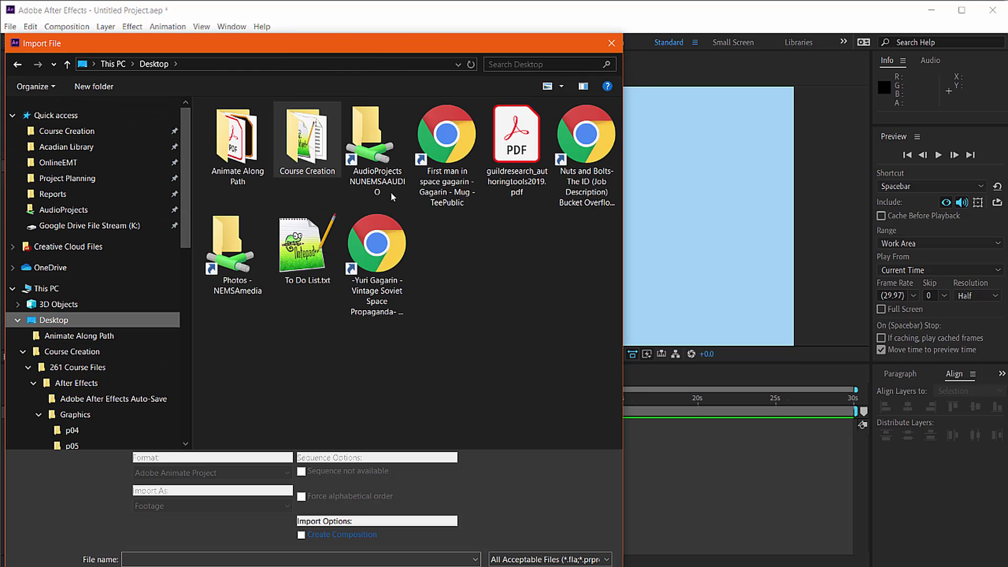
double_click(239, 144)
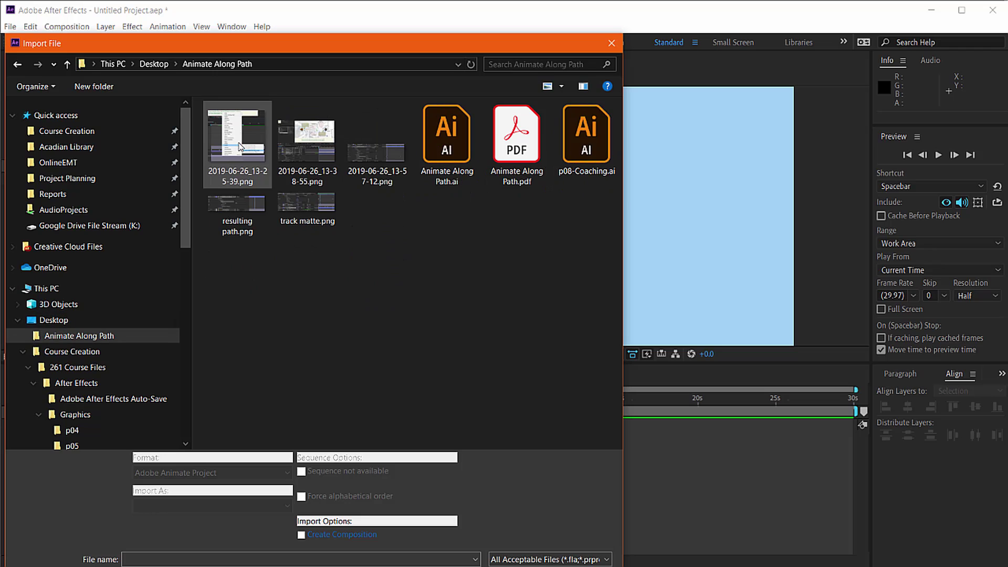
left_click(582, 157)
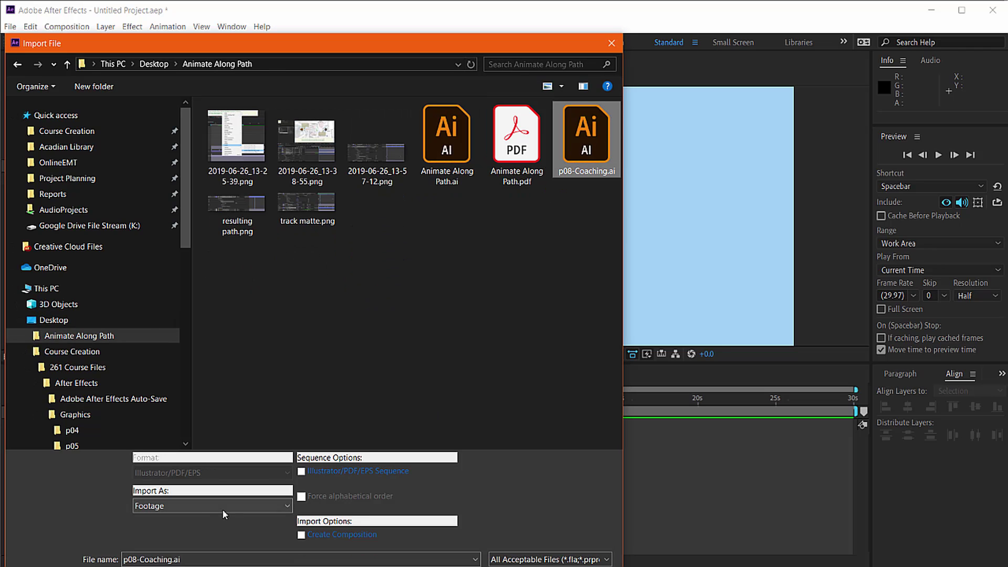
left_click(225, 513)
left_click(231, 530)
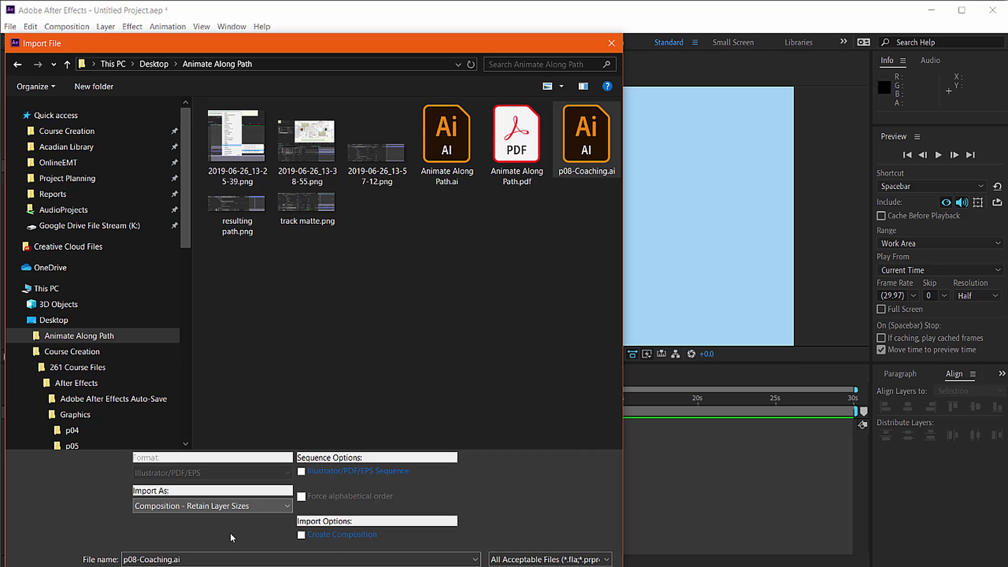
key("Return")
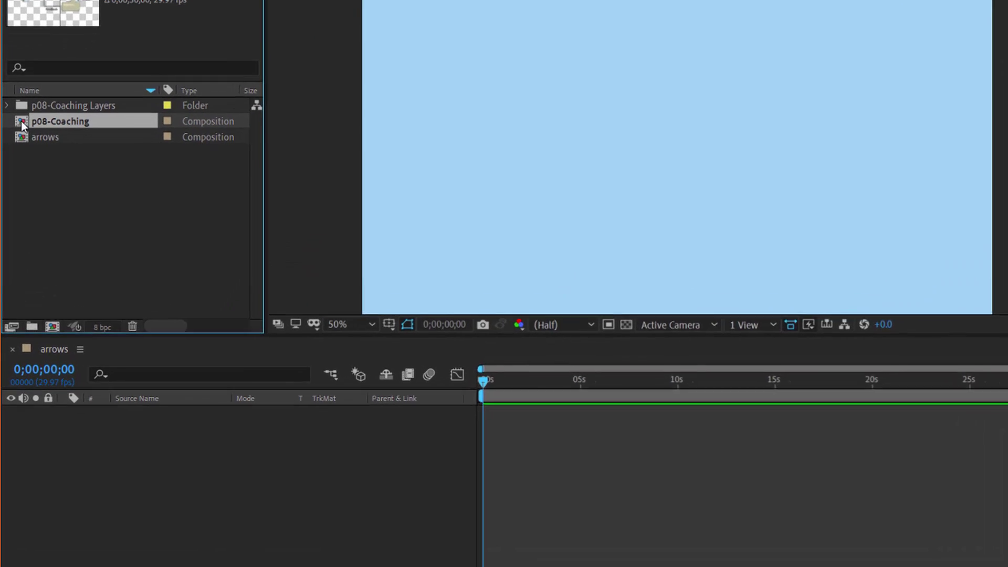
Step: Paste all six p08-Coaching layers into arrows, show them by Layer Name, then deselect
double_click(18, 192)
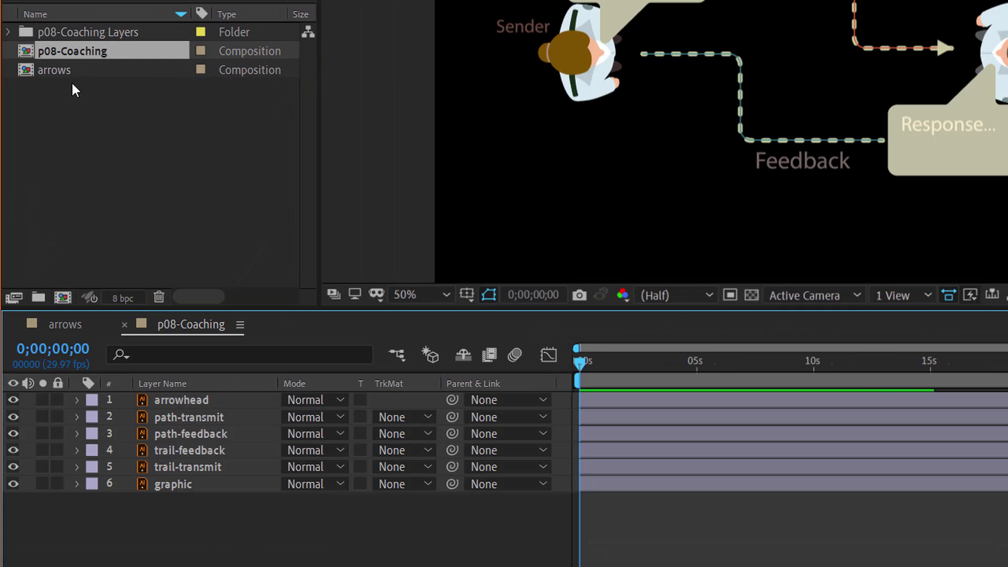
left_click(672, 404)
left_click(681, 486, "shift")
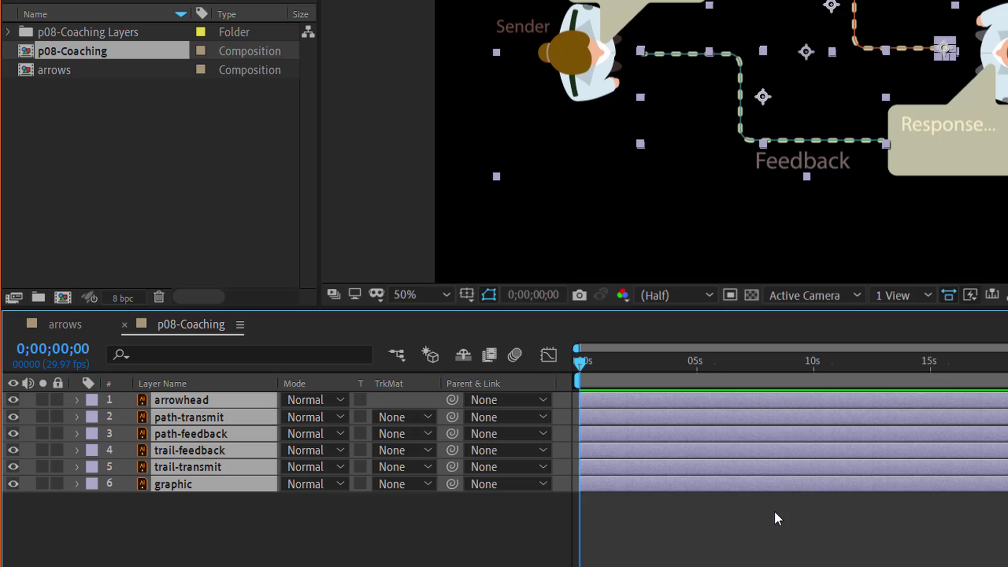
double_click(28, 71)
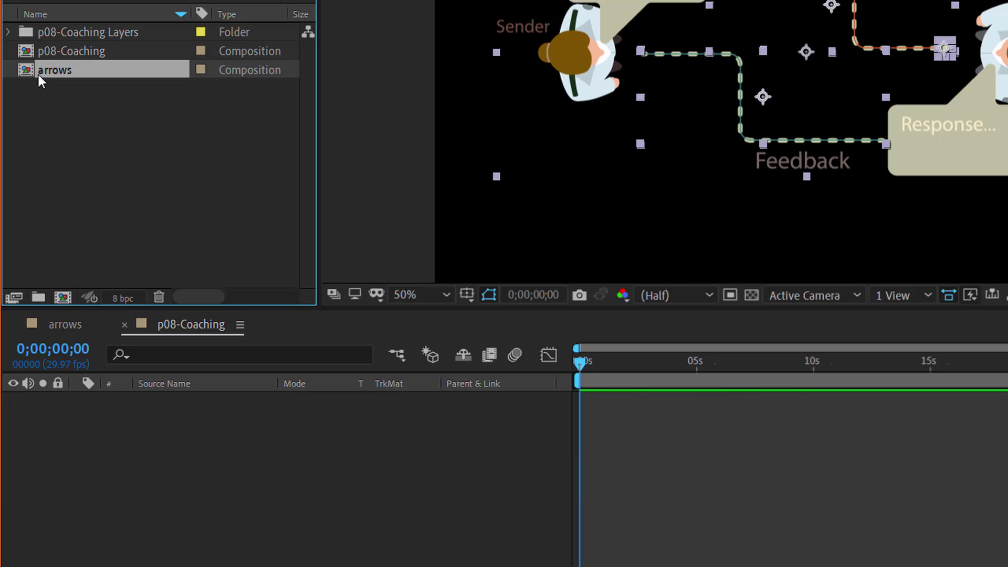
key("ctrl+v")
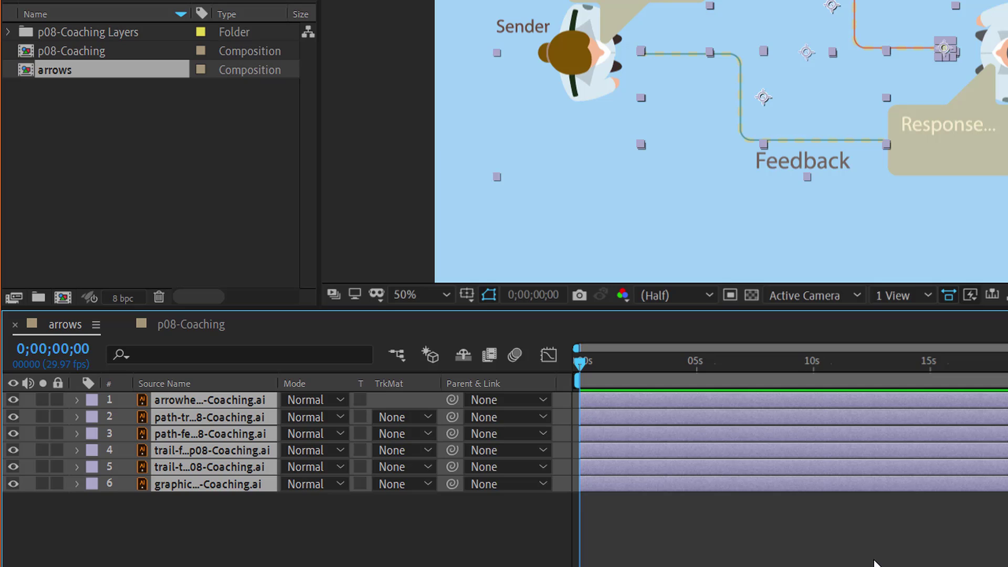
left_click(164, 383)
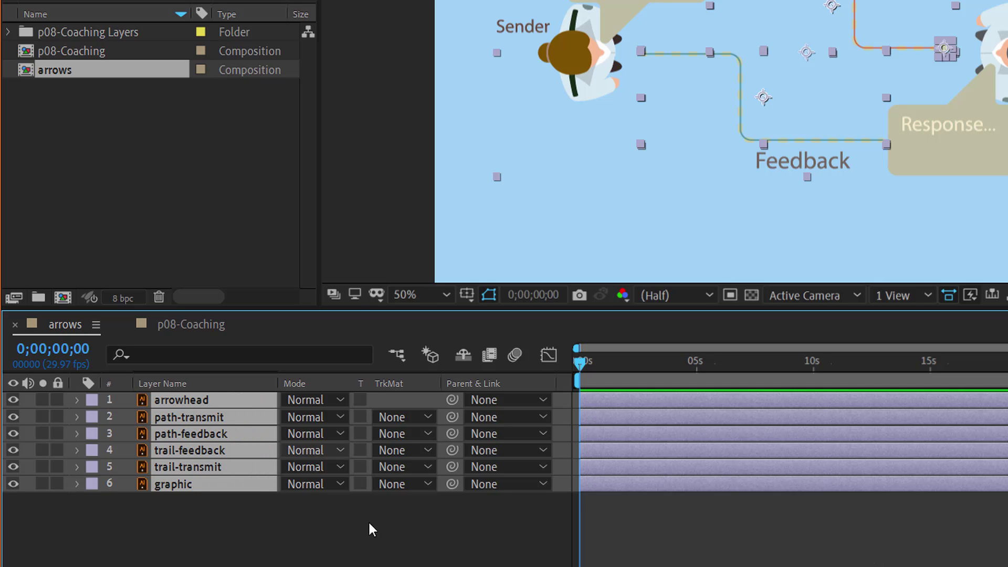
left_click(739, 543)
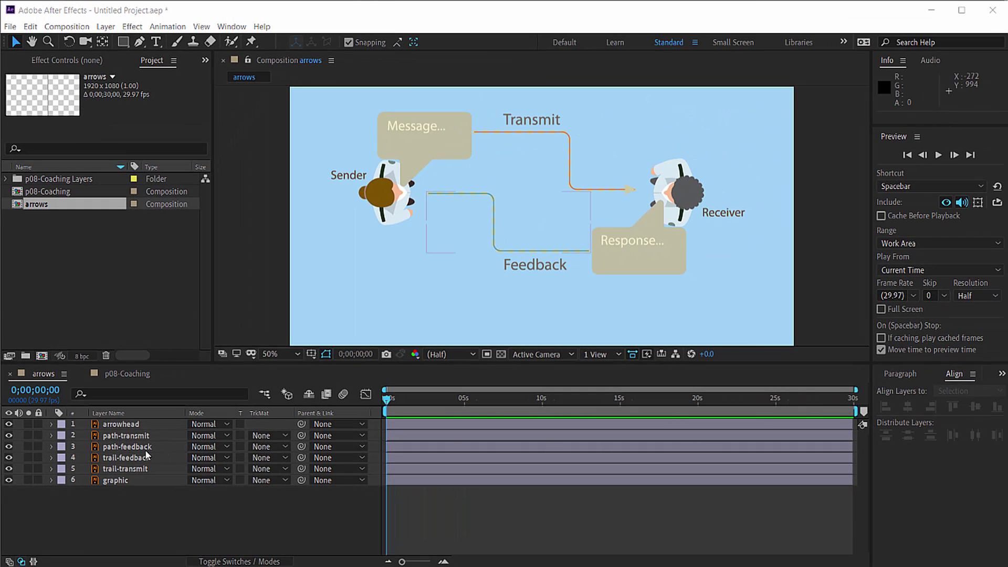
Step: Convert the path-transmit layer with Create Shapes from Vector Layer
left_click(128, 436)
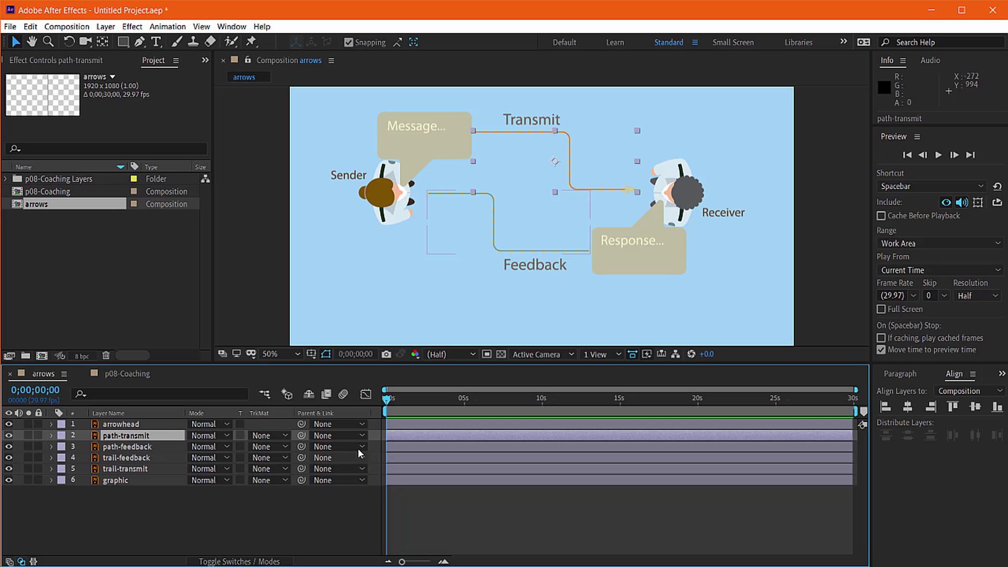
right_click(395, 440)
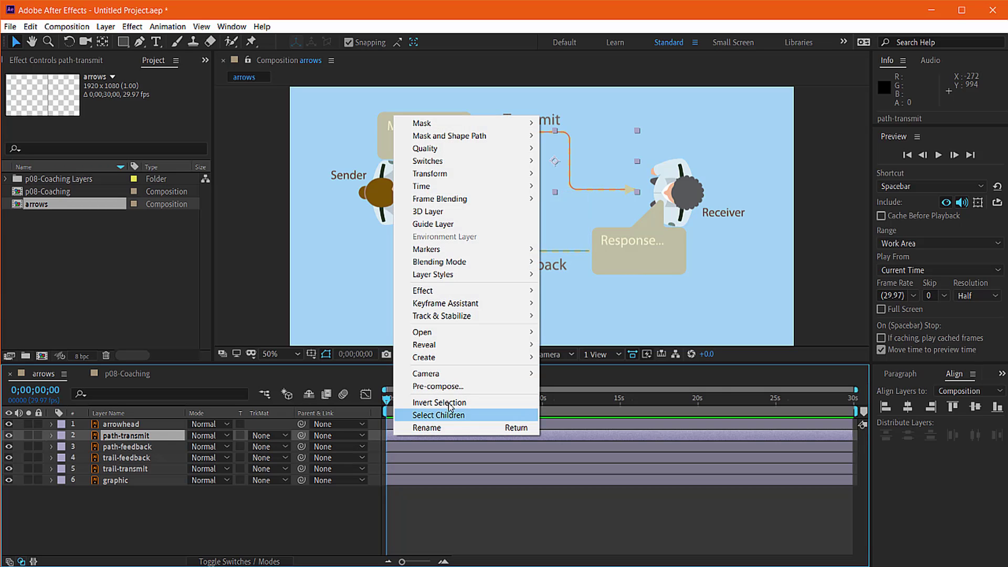
mouse_move(453, 377)
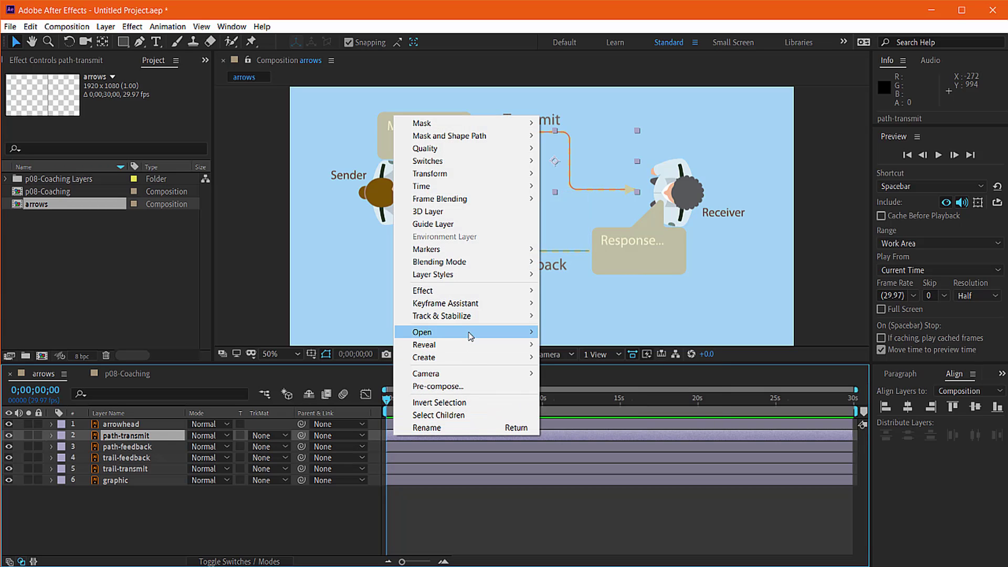
mouse_move(475, 357)
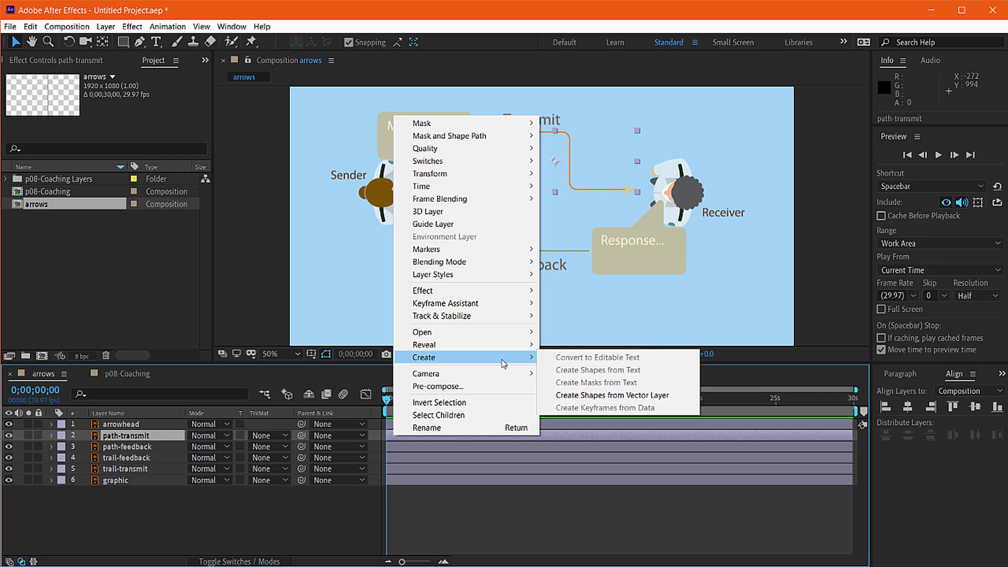
left_click(602, 396)
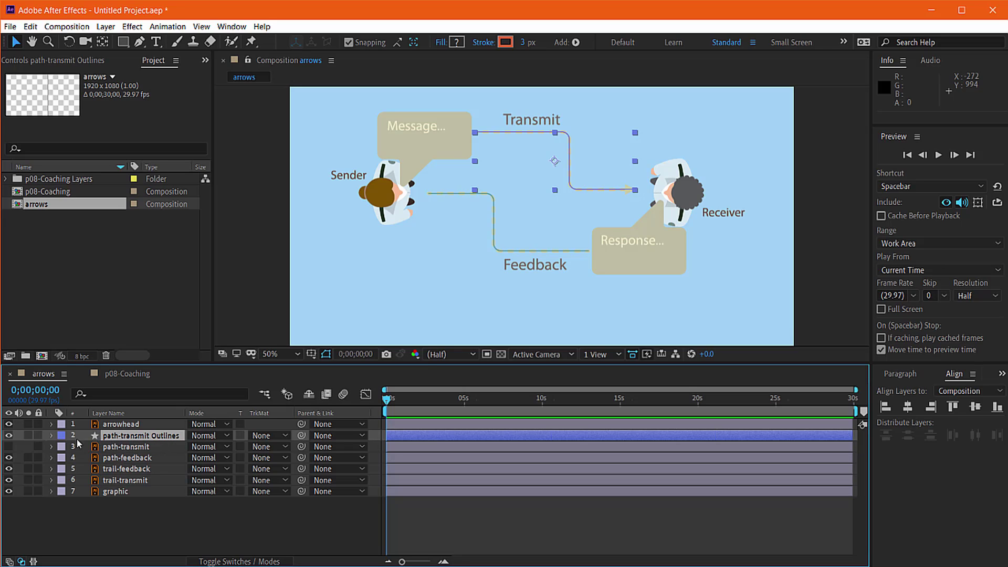
Step: Under Contents > Group 1 > Path 1, keyframe the Path at 0;00;00;00 and copy it
left_click(51, 436)
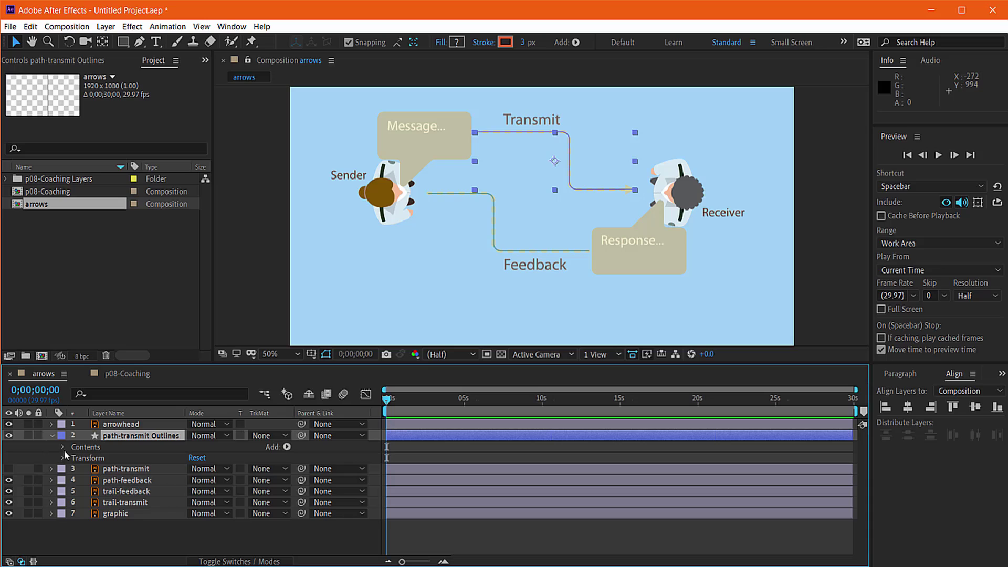
left_click(63, 447)
left_click(75, 458)
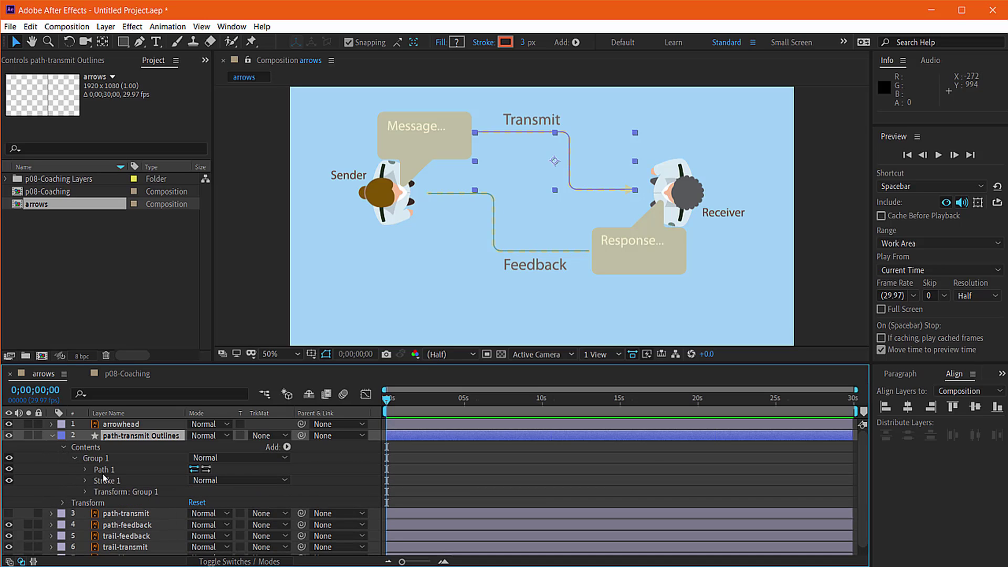
left_click(105, 469)
left_click(475, 133)
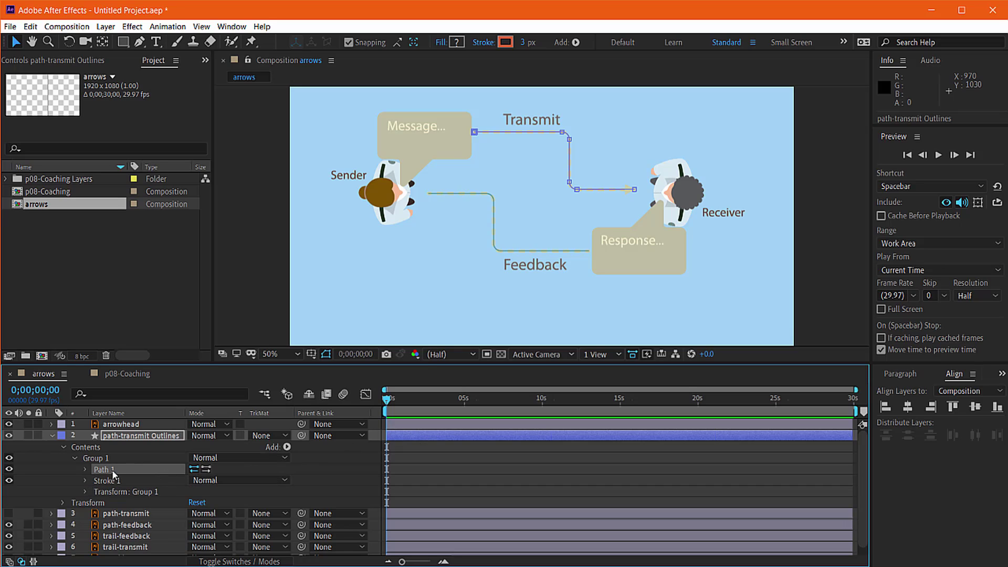
left_click(86, 469)
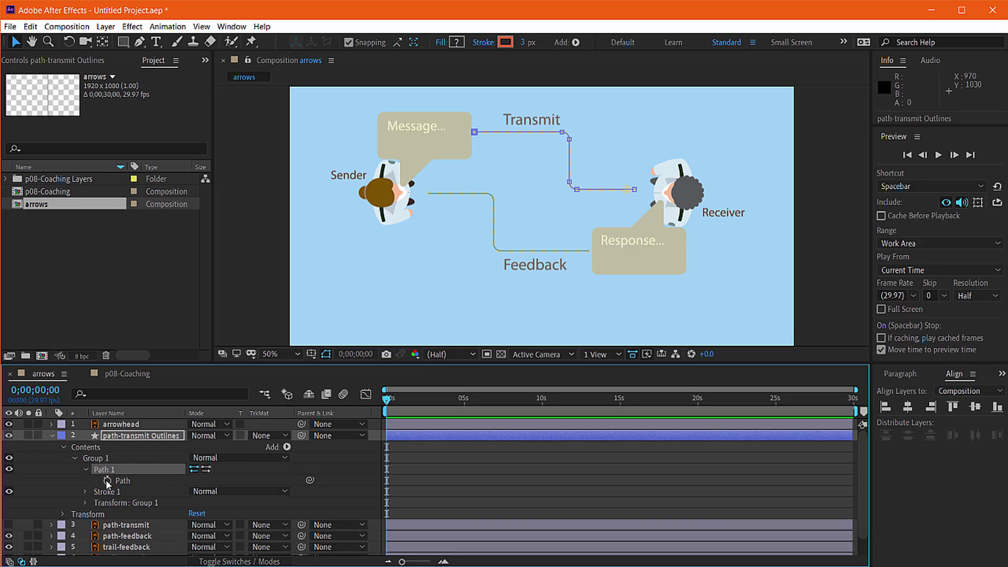
left_click(108, 481)
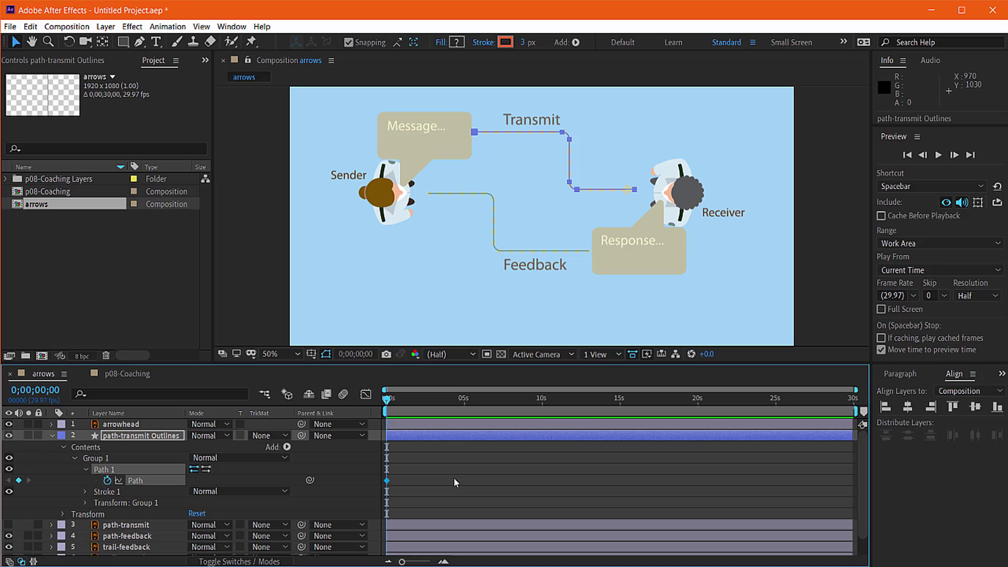
key("ctrl+c")
Step: Paste the copied path into the arrowhead's Position and drag its motion path onto Transmit
left_click(126, 424)
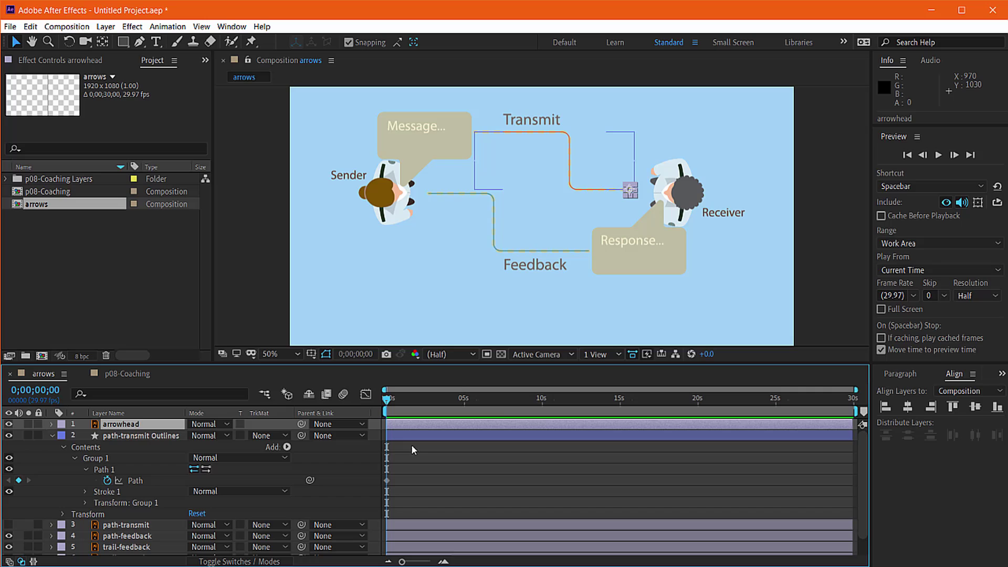
key("p")
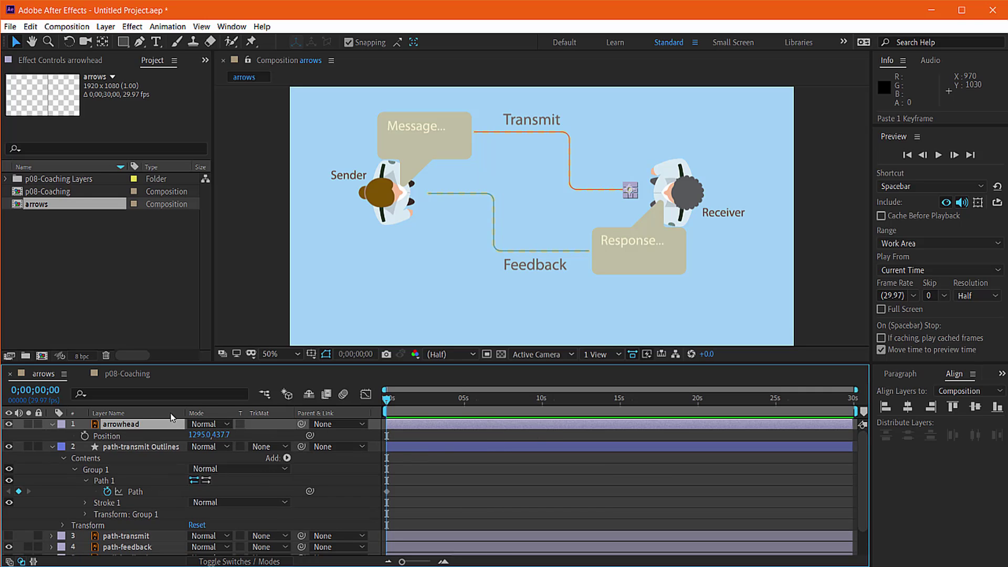
left_click(106, 435)
key("ctrl+v")
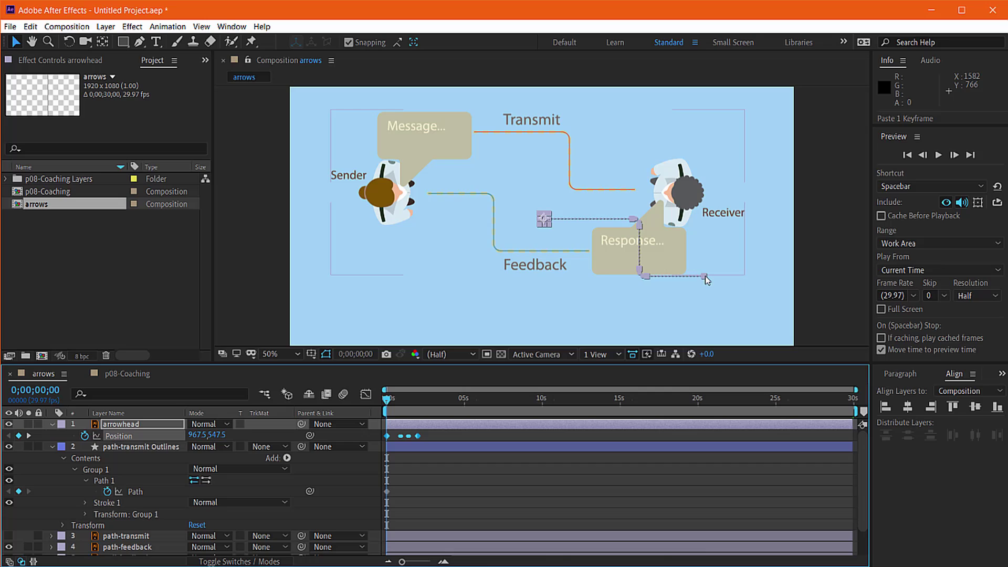
left_click_drag(704, 280, 635, 192)
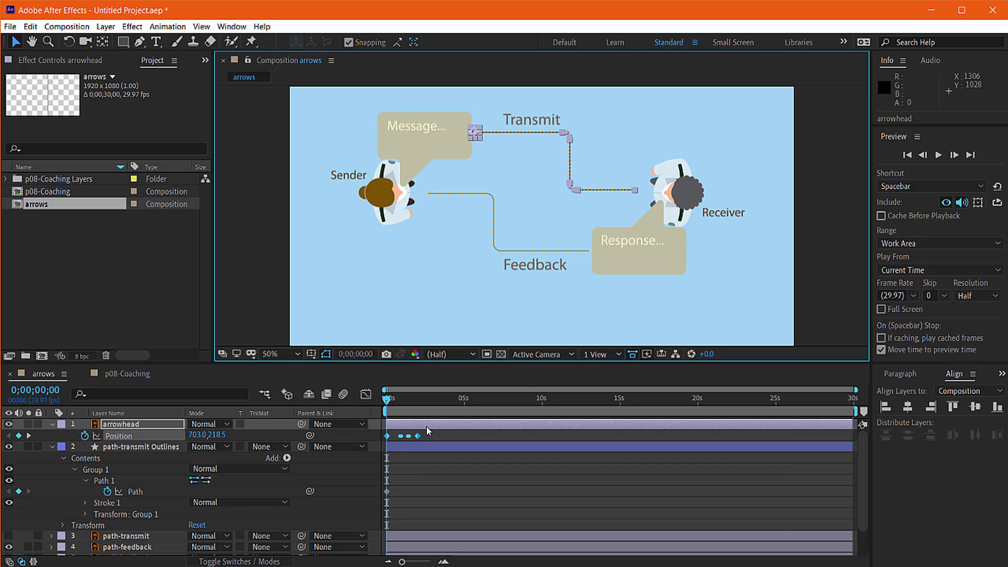
Step: Zoom the timeline and scrub to frame 11, where the arrowhead reaches 850.5,218.5
left_click(385, 403)
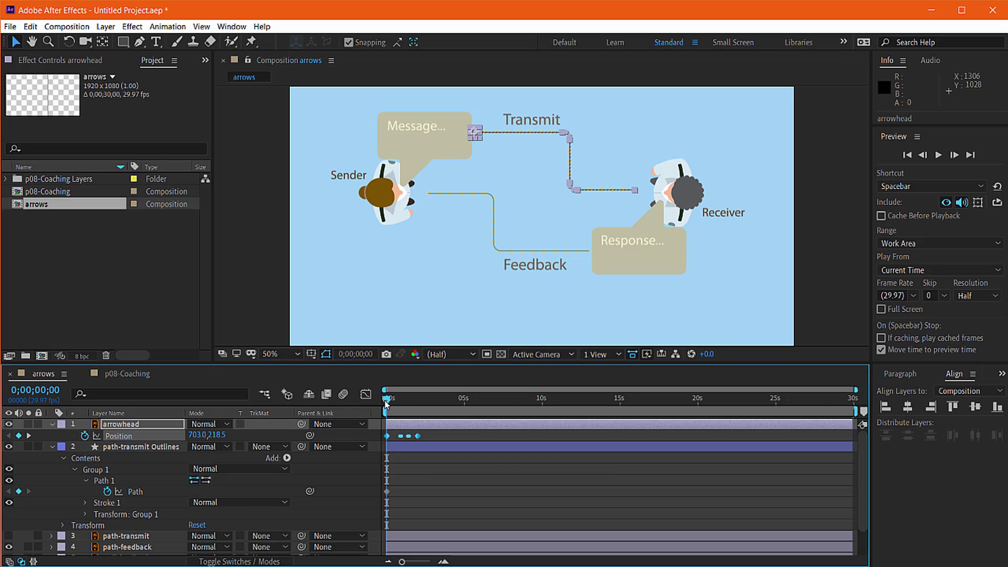
key("=")
key("=")
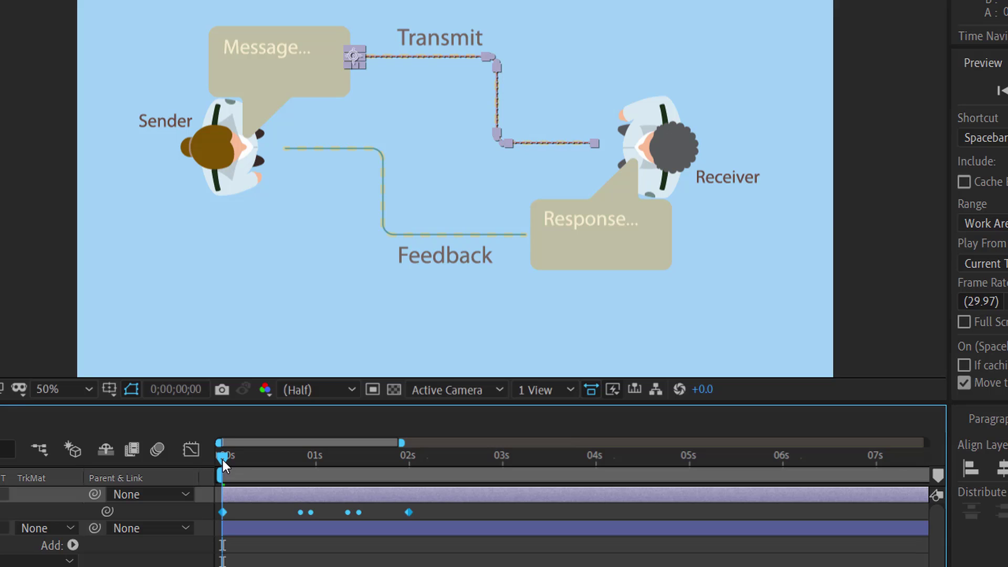
left_click_drag(222, 459, 257, 461)
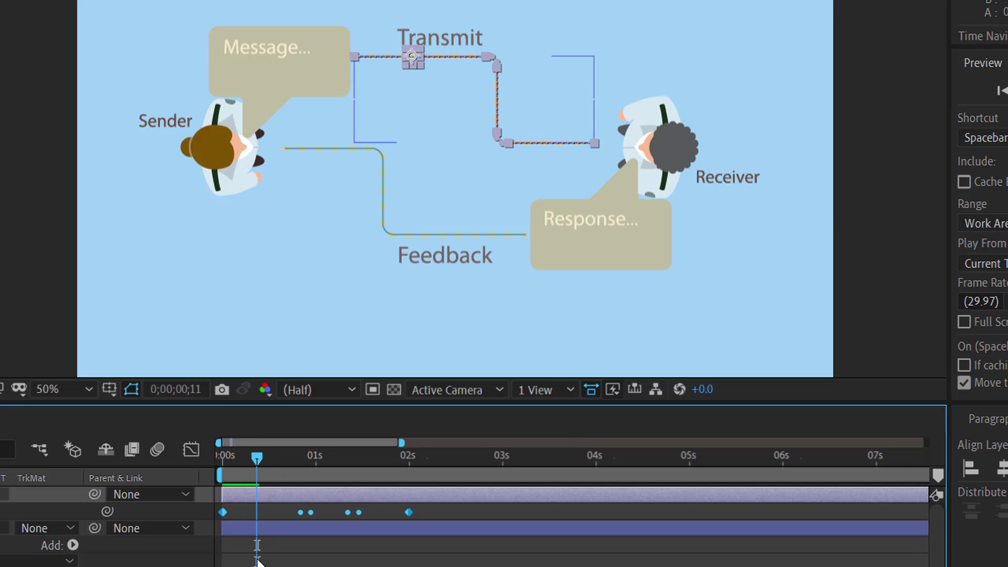
left_click(253, 509)
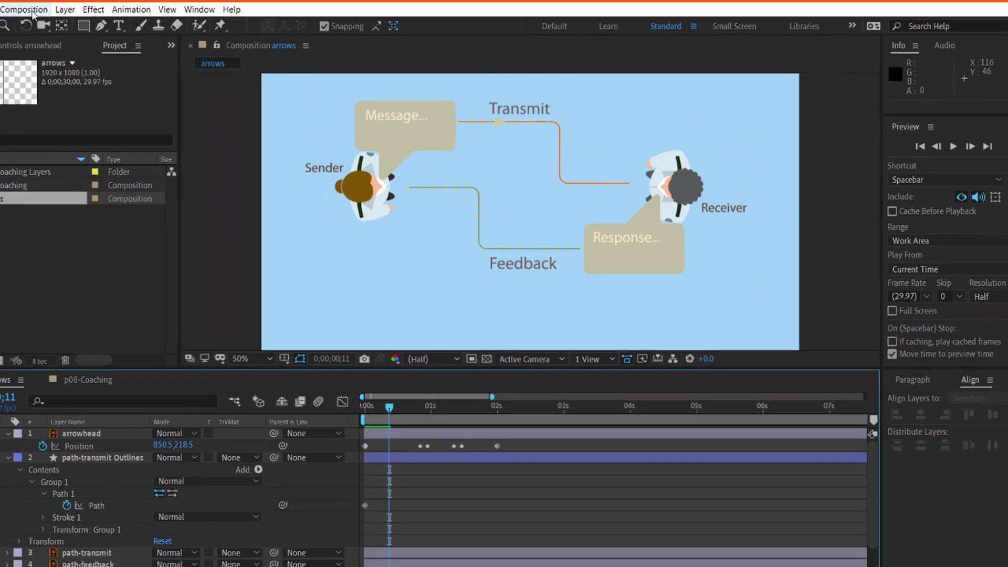
left_click(31, 10)
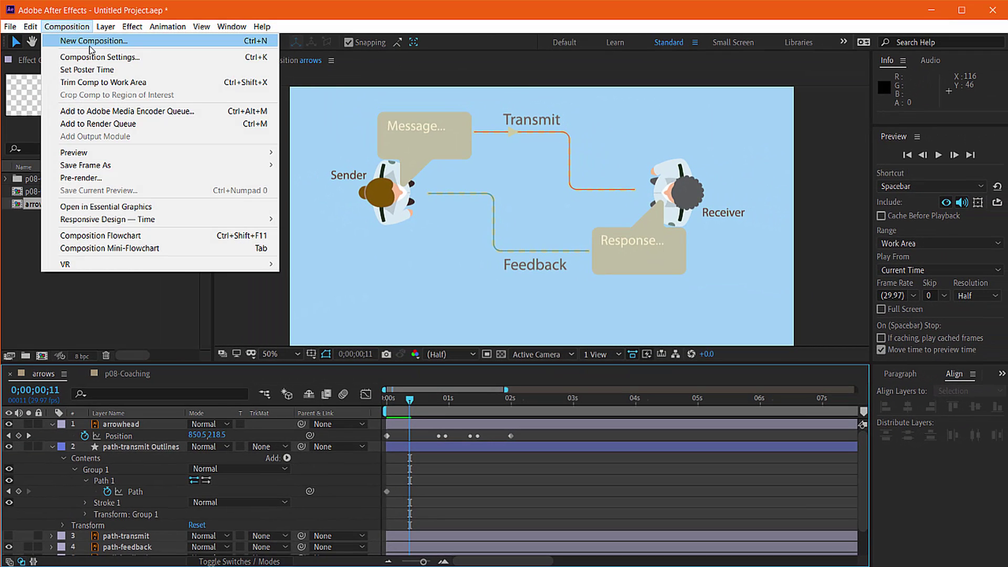
Step: Set the arrows composition background to #0A273C in Composition Settings, then scrub to preview
left_click(92, 57)
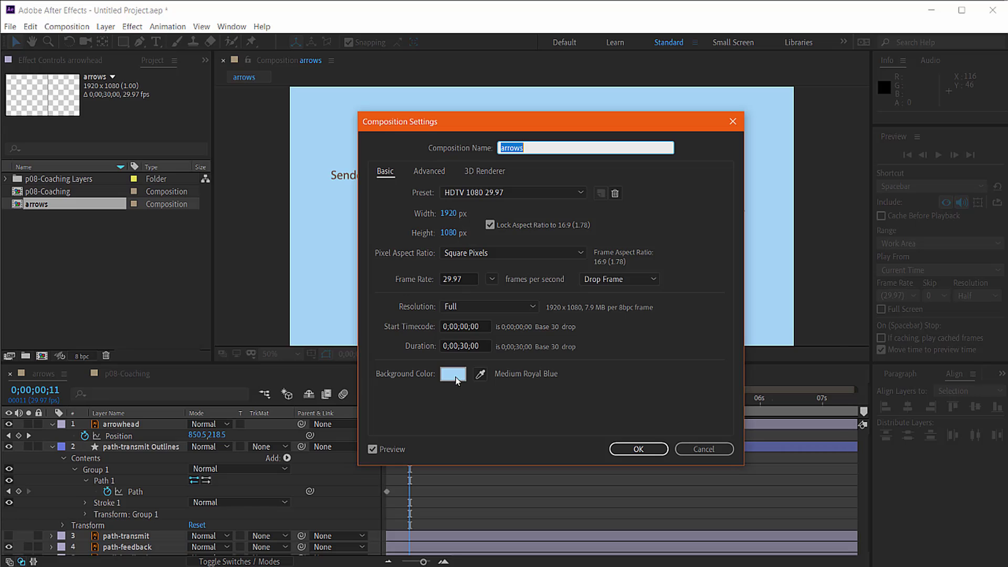
left_click(452, 374)
left_click_drag(652, 404, 653, 420)
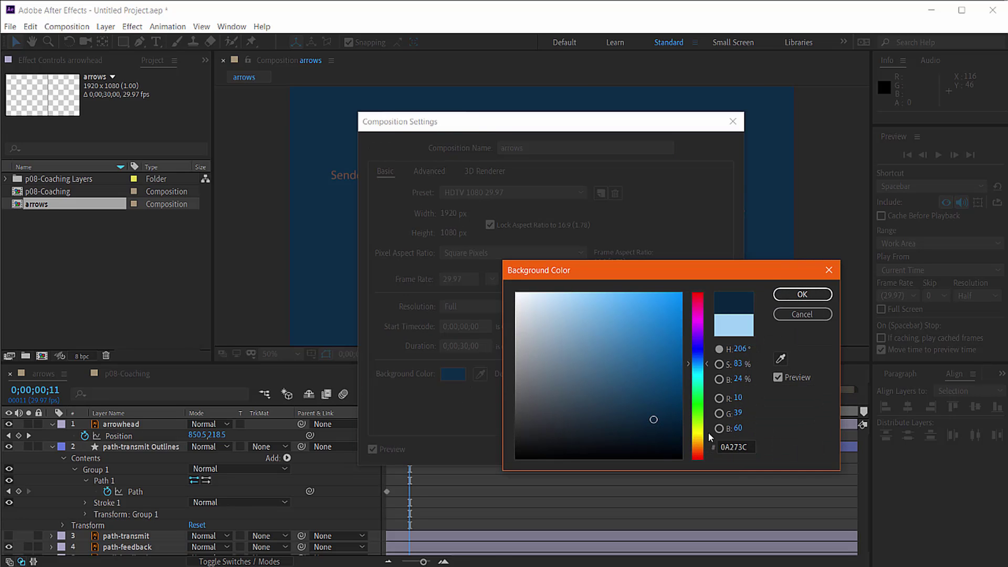
left_click(790, 297)
left_click(636, 448)
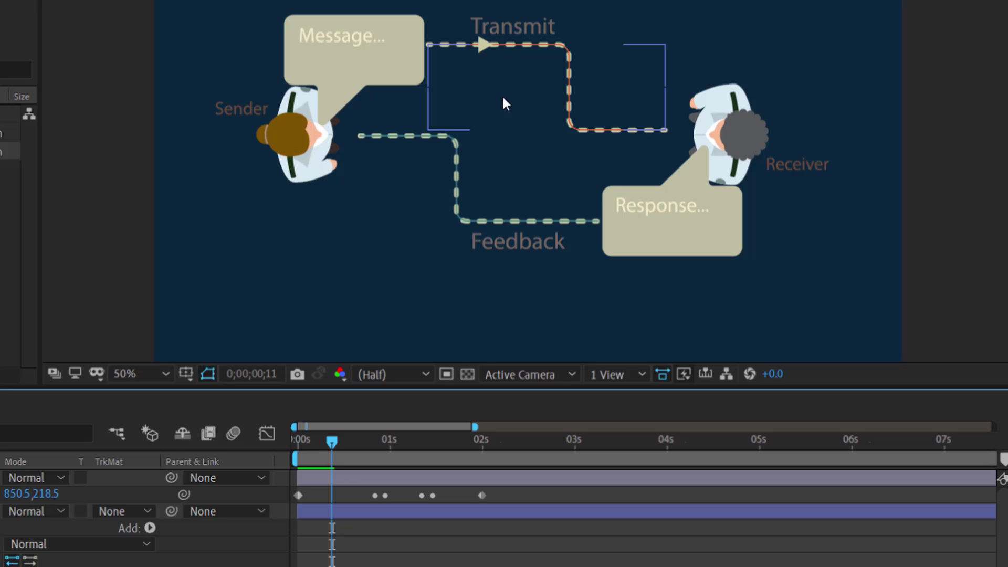
left_click(481, 241)
left_click_drag(339, 439, 287, 458)
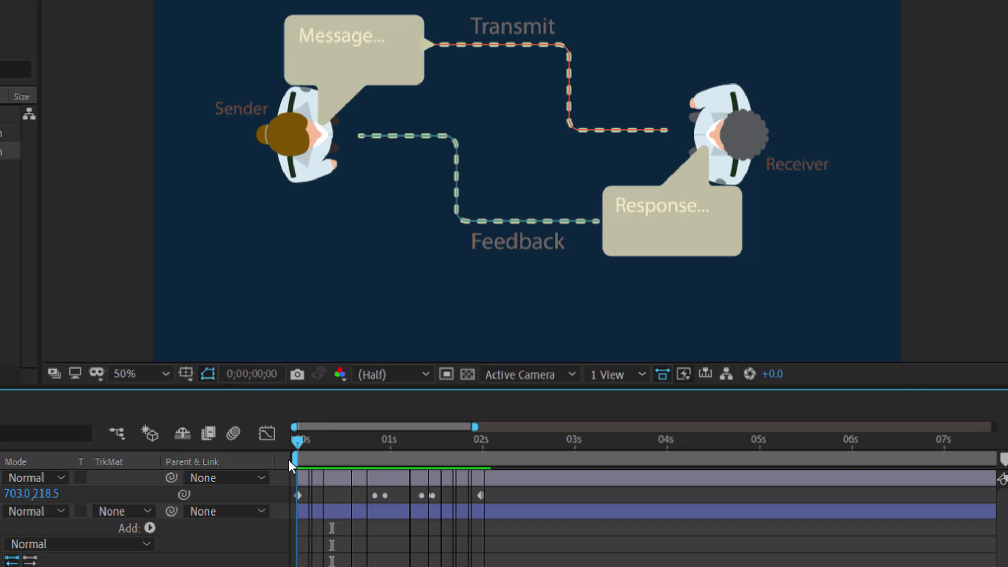
Step: Set the arrowhead's Auto-Orient to Orient Along Path and scrub to check its rotation
left_click(347, 478)
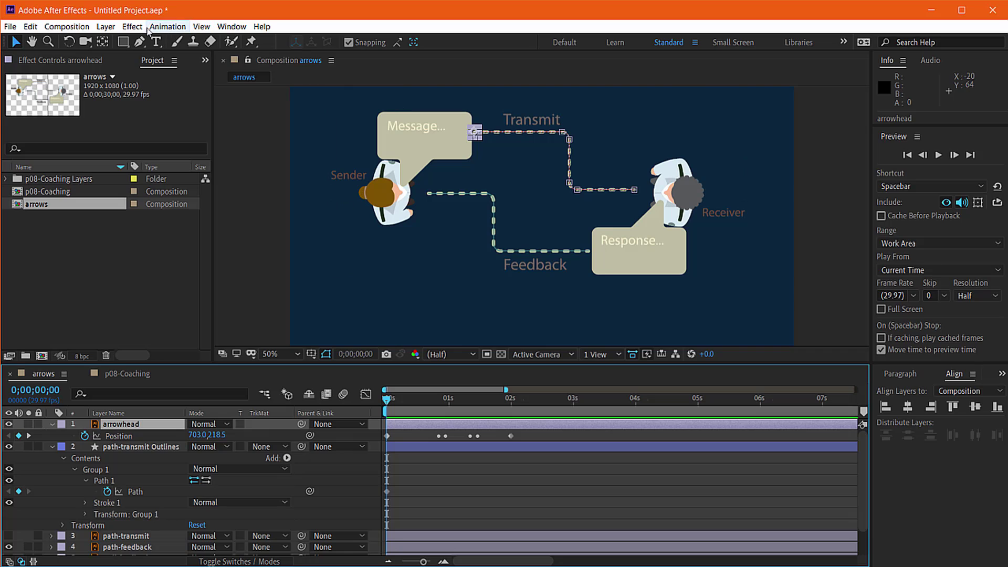
left_click(105, 26)
mouse_move(154, 161)
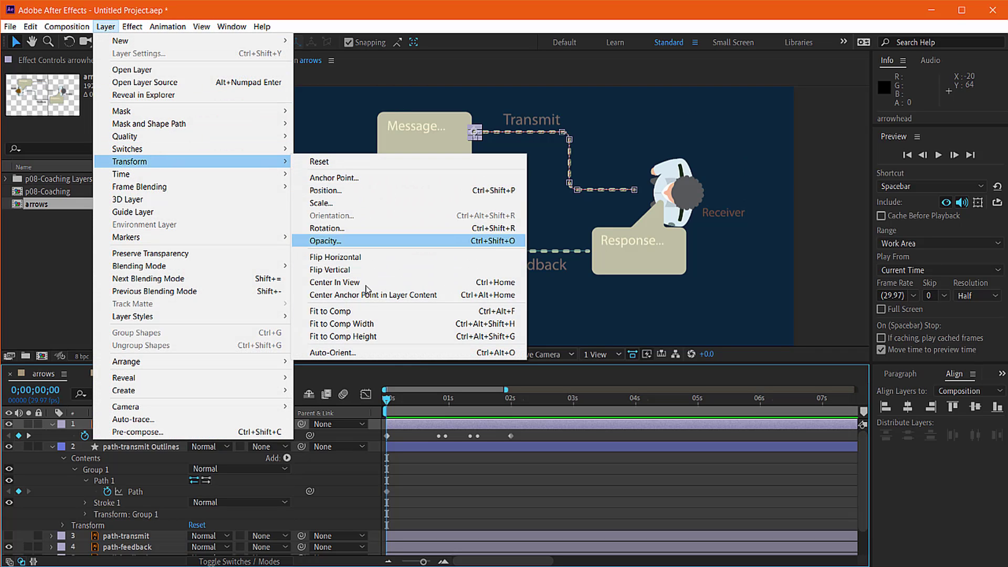
left_click(333, 352)
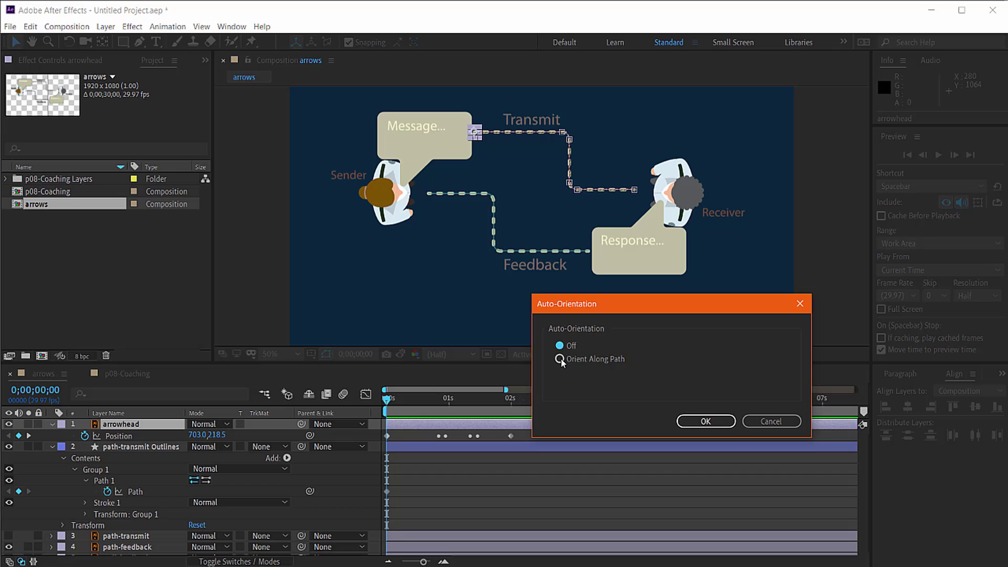
left_click(559, 359)
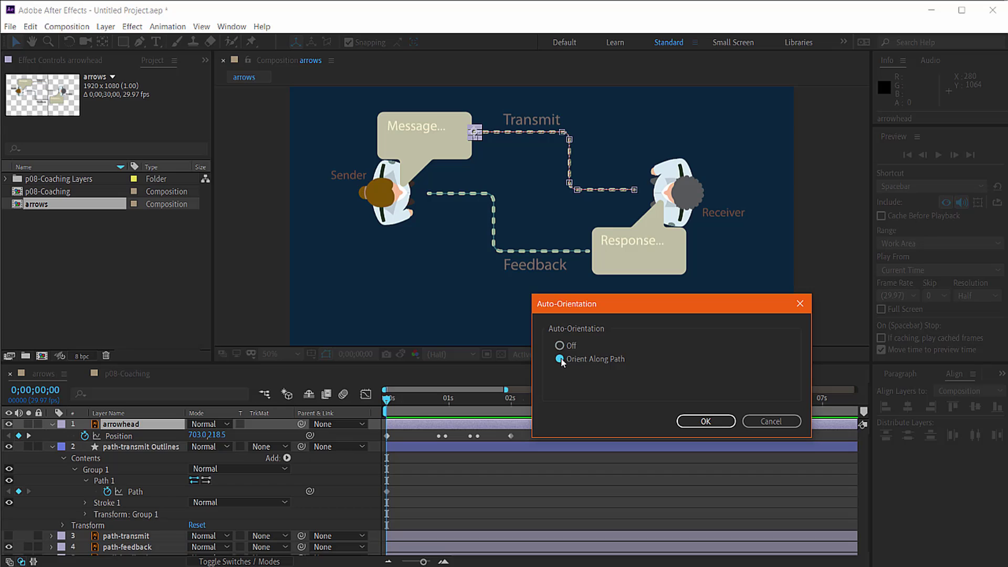
left_click(706, 421)
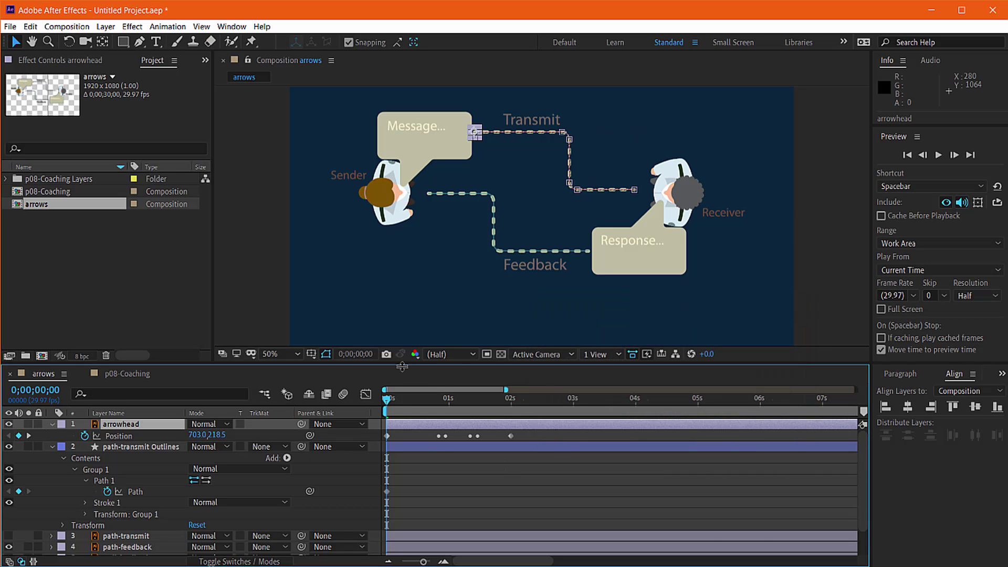
left_click(391, 412)
left_click_drag(390, 402, 513, 412)
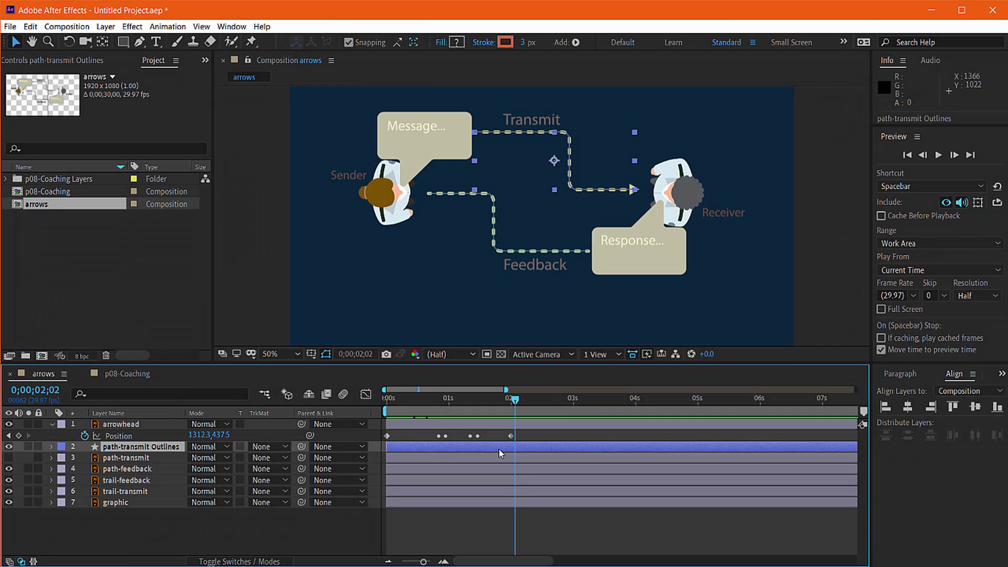
Step: Add a Trim Paths operation to the path-transmit Outlines contents, with the time back at the start
left_click(52, 447)
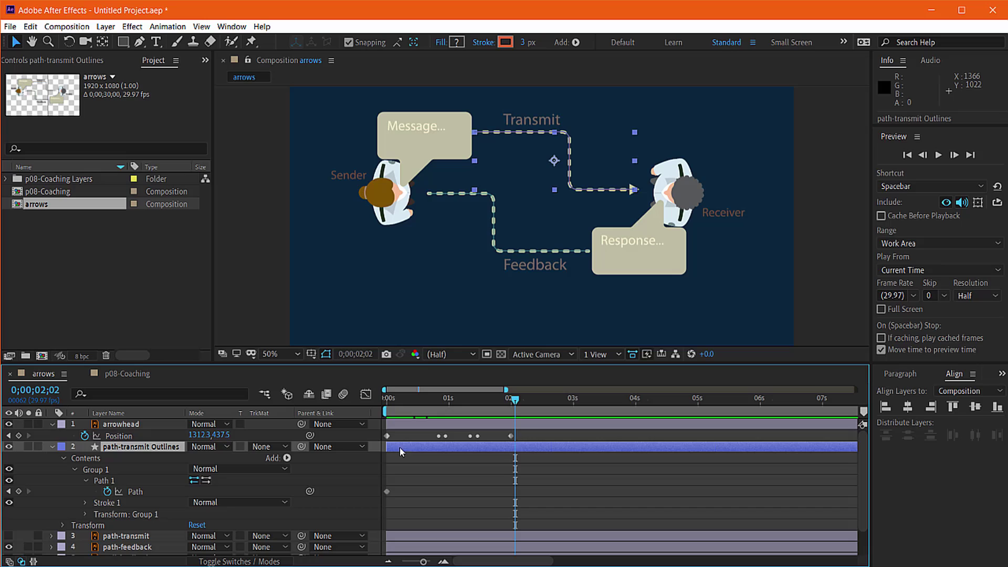
left_click_drag(497, 407, 387, 415)
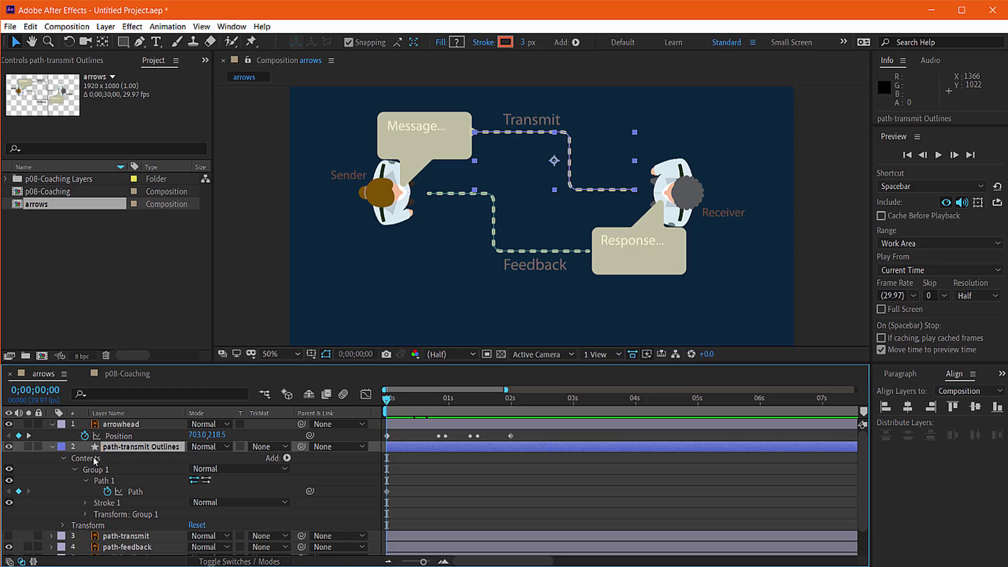
left_click(287, 457)
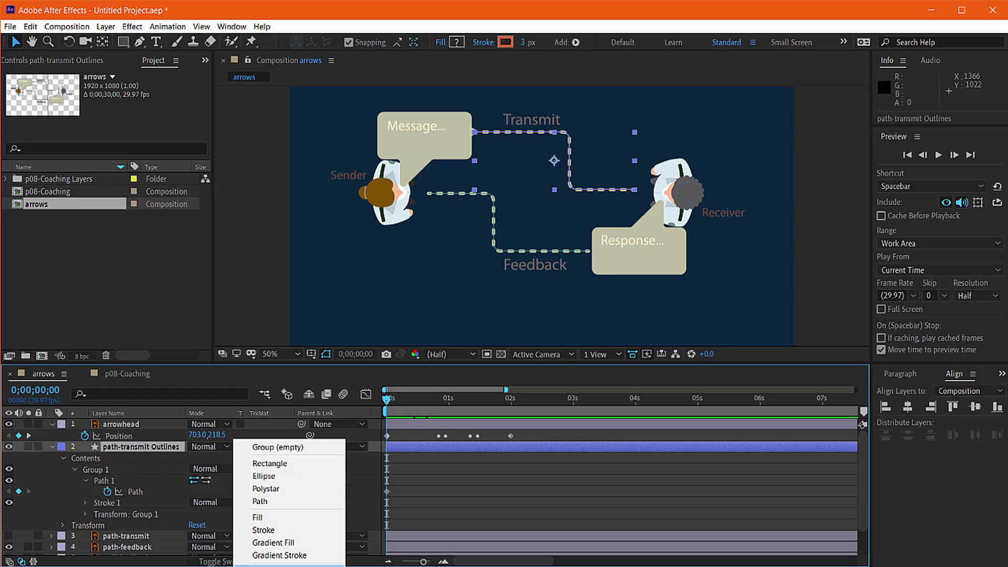
left_click(278, 561)
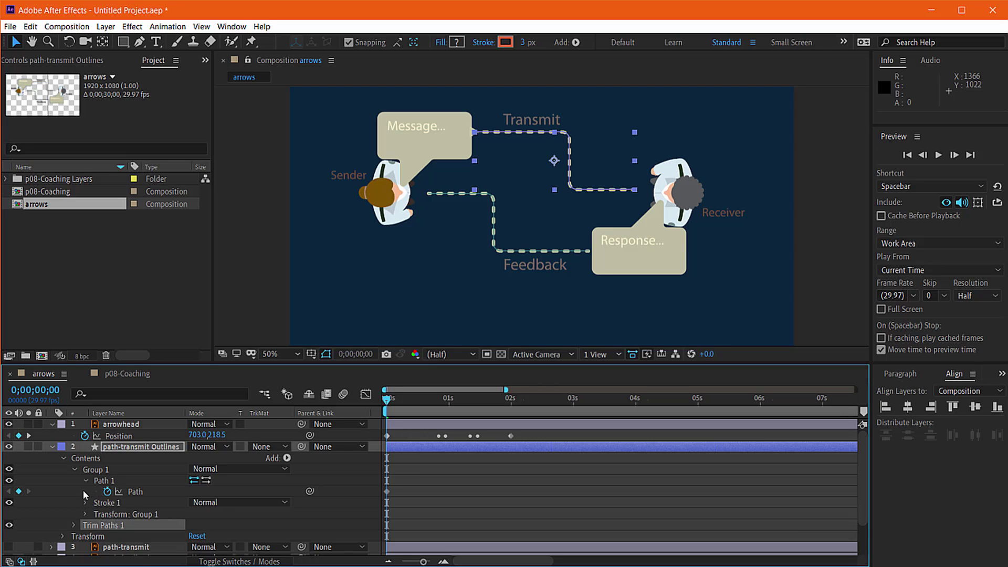
Step: Expand Trim Paths 1 to show its Start, End and Offset values
left_click(73, 525)
scroll(92, 554, "down", 1)
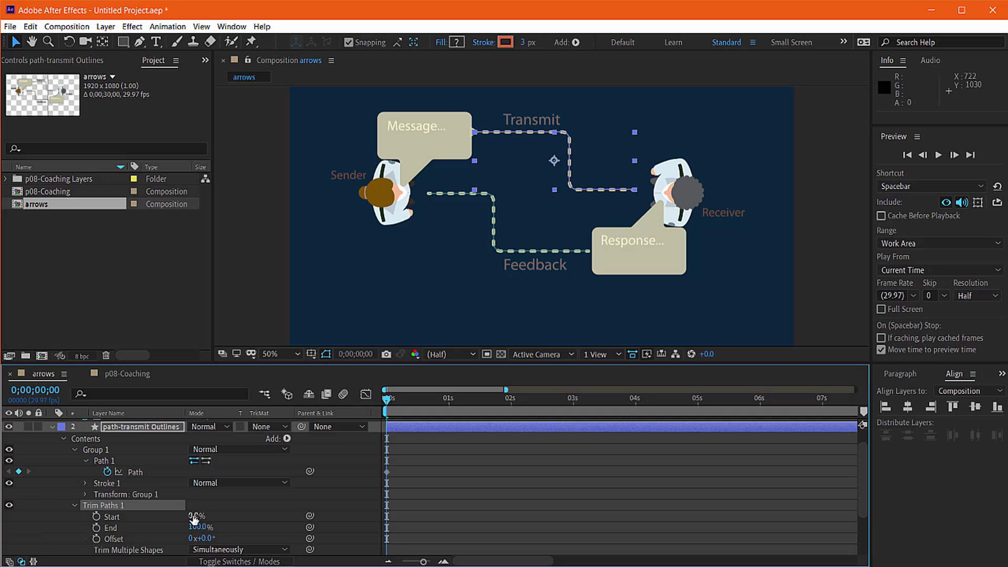
mouse_move(193, 518)
left_mouse_down()
mouse_move(252, 515)
mouse_move(187, 516)
left_mouse_up()
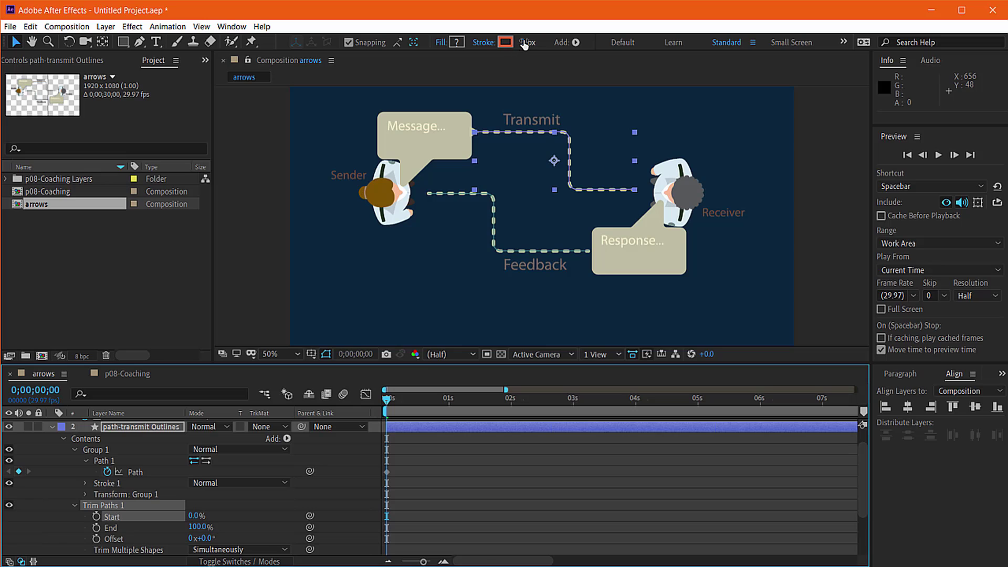
Step: Widen the Transmit stroke to 17 px and trim Trim Paths End to 0% to hide the line
left_click_drag(524, 43, 531, 43)
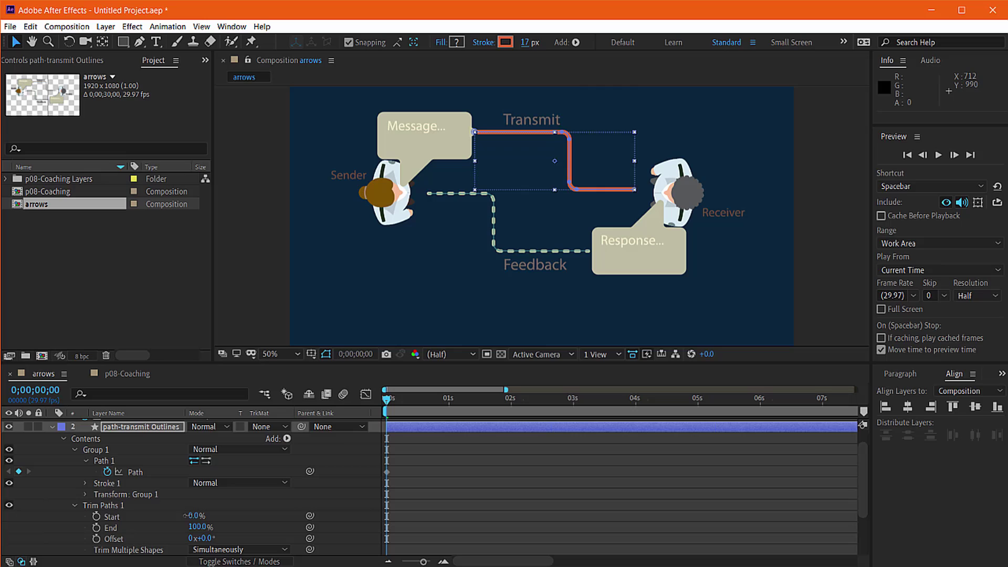
left_click(170, 517)
mouse_move(147, 519)
left_mouse_down()
mouse_move(199, 520)
mouse_move(139, 517)
left_mouse_up()
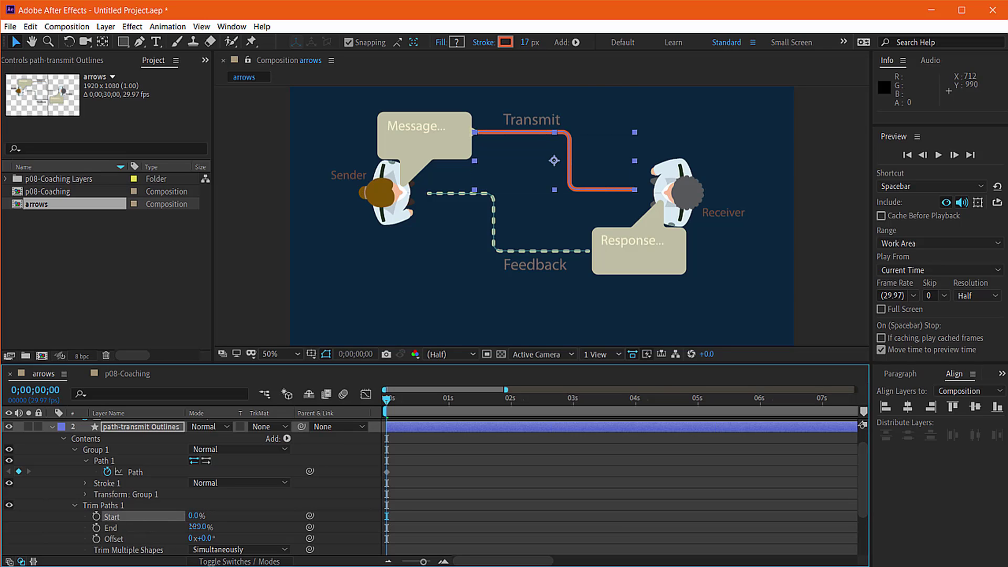
mouse_move(197, 527)
left_mouse_down()
mouse_move(122, 535)
mouse_move(186, 527)
mouse_move(127, 528)
left_mouse_up()
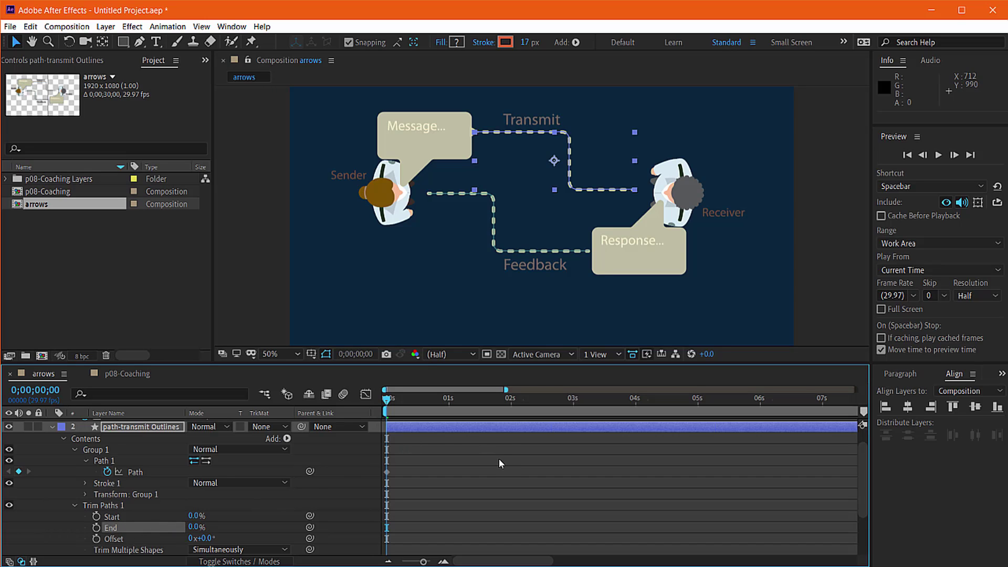
Step: Keyframe Trim Paths End at 0% at 0 seconds and 100% at 2 seconds
scroll(499, 458, "up", 1)
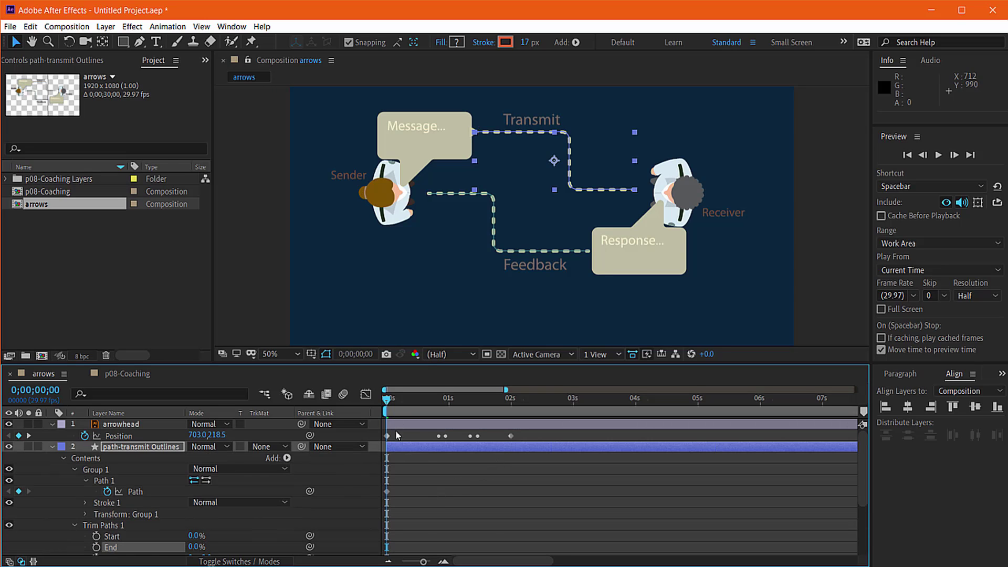
left_click(96, 548)
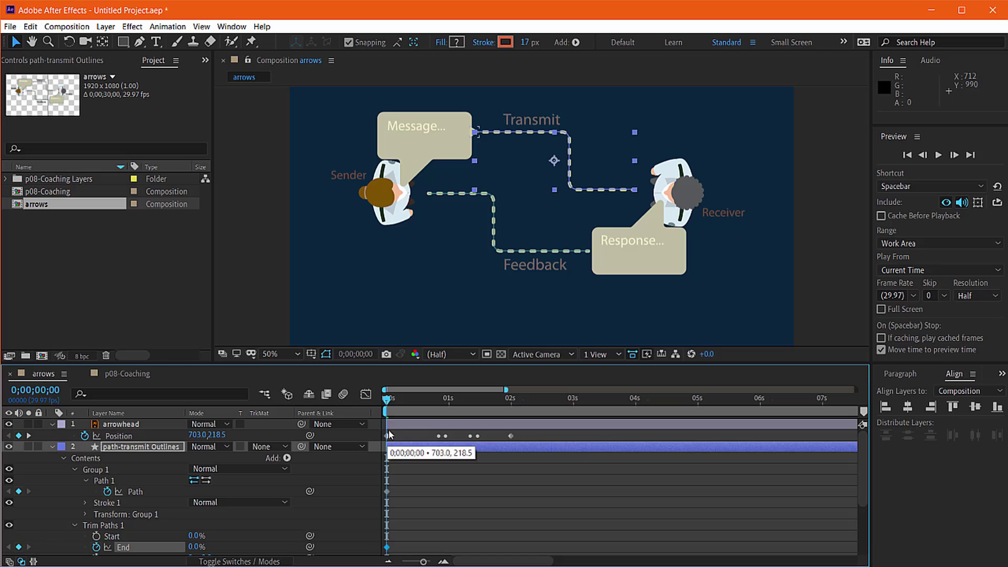
left_click_drag(386, 401, 510, 401)
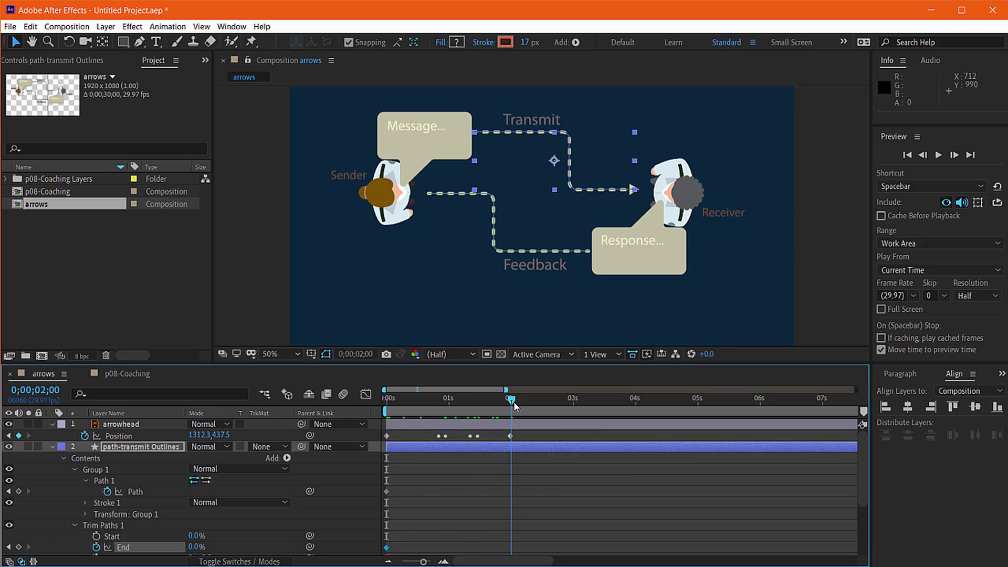
left_click_drag(192, 548, 294, 548)
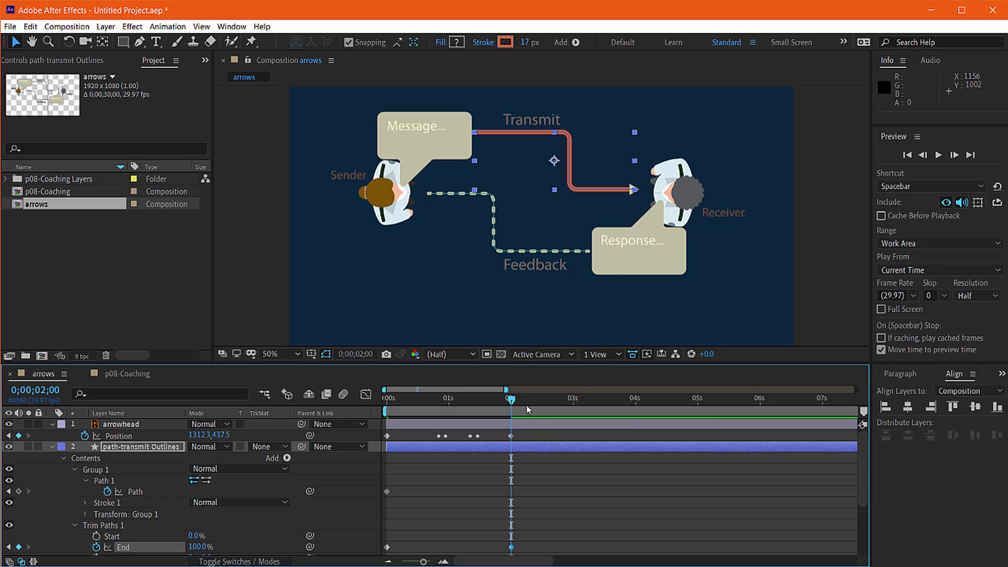
Step: Scrub and play back the Transmit line drawing on behind the arrowhead
mouse_move(511, 400)
left_mouse_down()
mouse_move(379, 422)
mouse_move(413, 424)
left_mouse_up()
key("space")
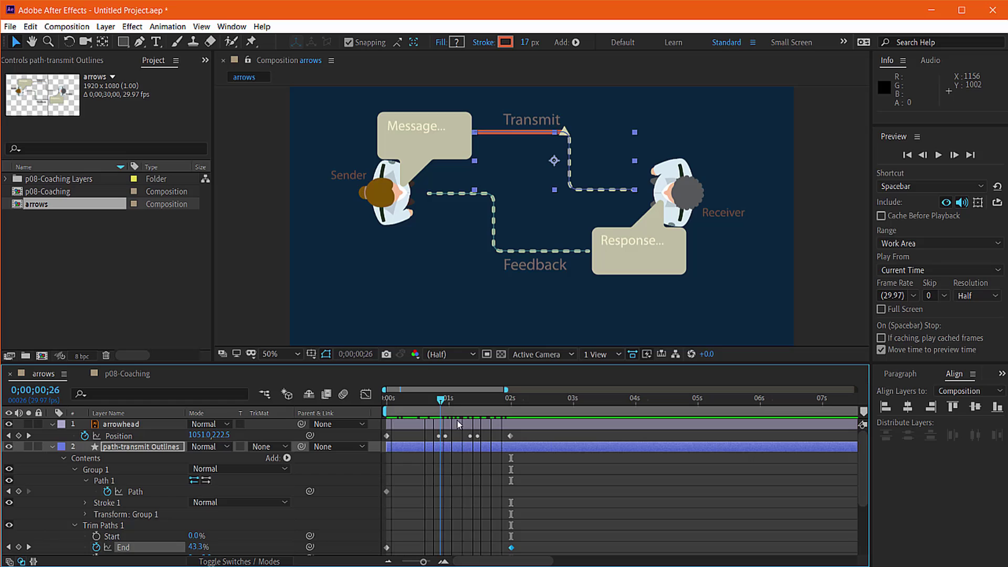
key("space")
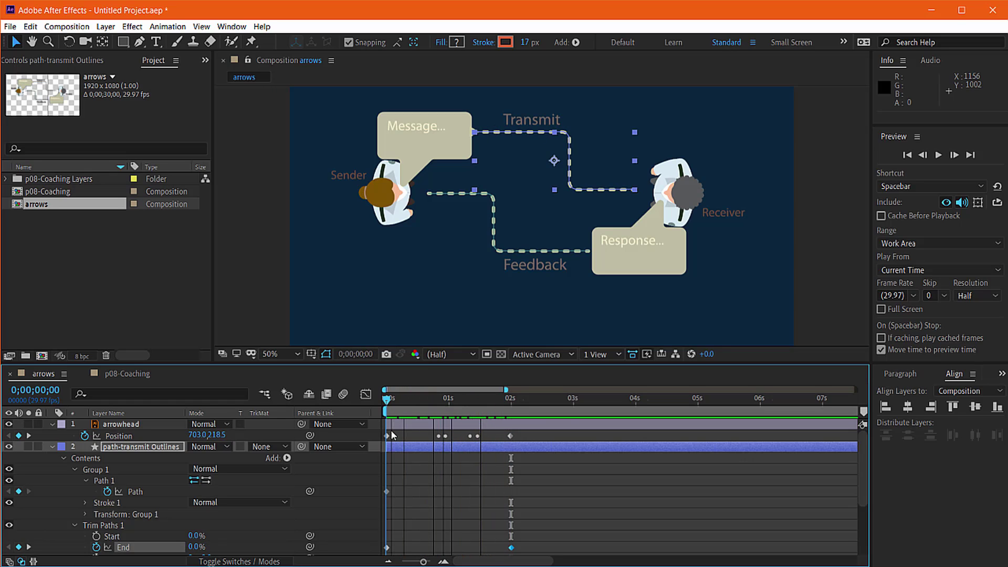
left_click(565, 400)
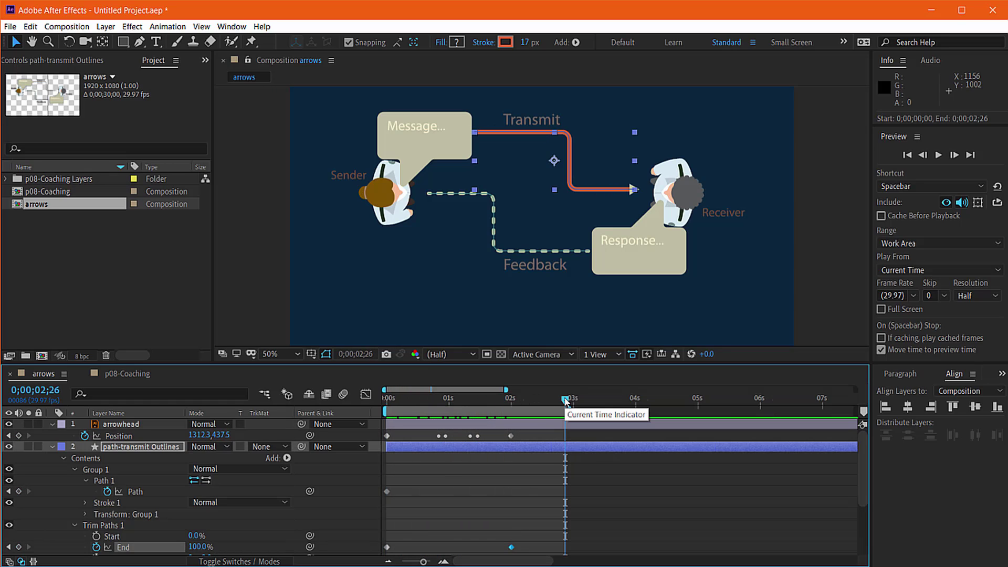
key("space")
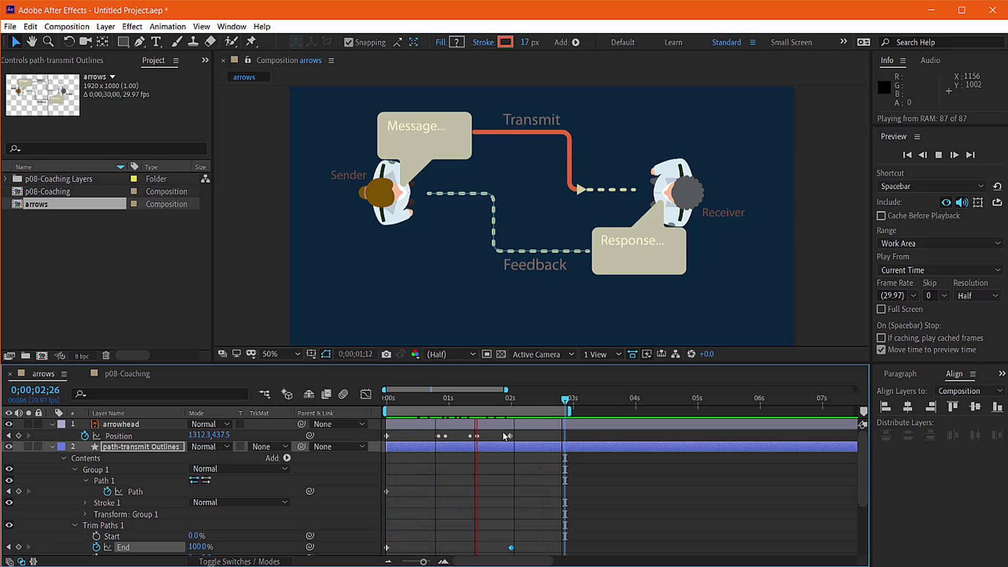
Step: Apply Easy Ease (F9) to the 0s arrowhead Position and Trim Paths End keyframes
left_click(405, 449)
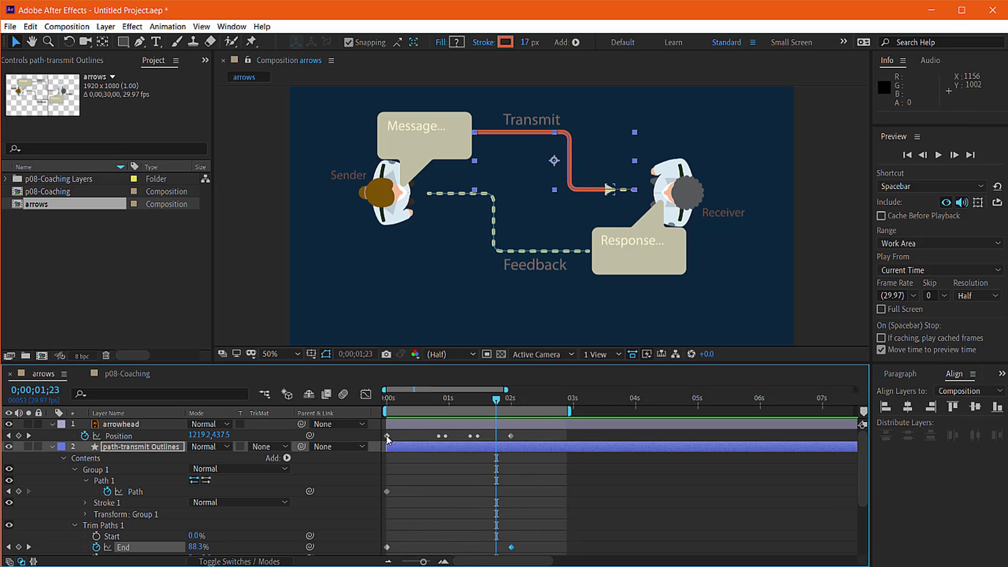
left_click(386, 436)
left_click(404, 432)
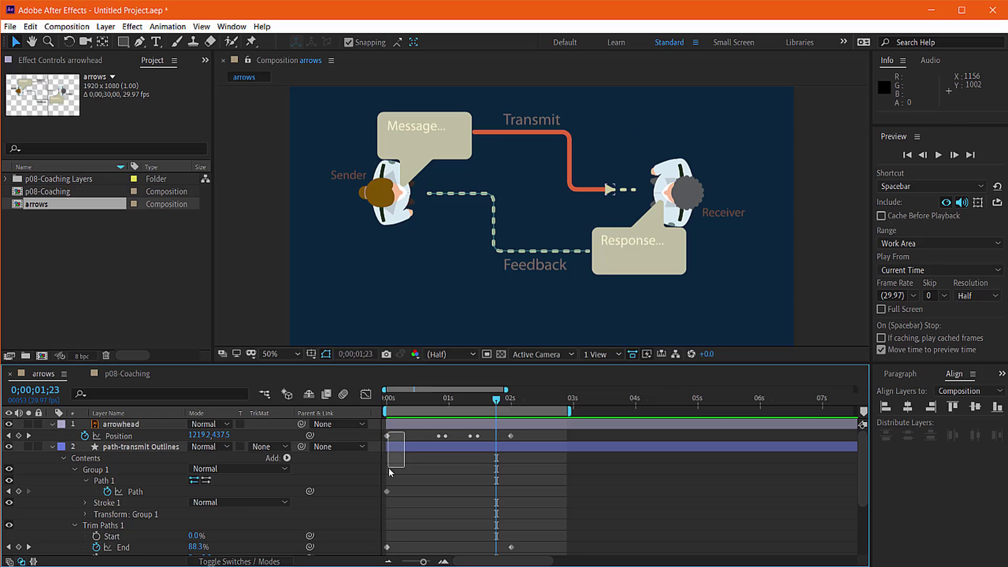
left_click(387, 436)
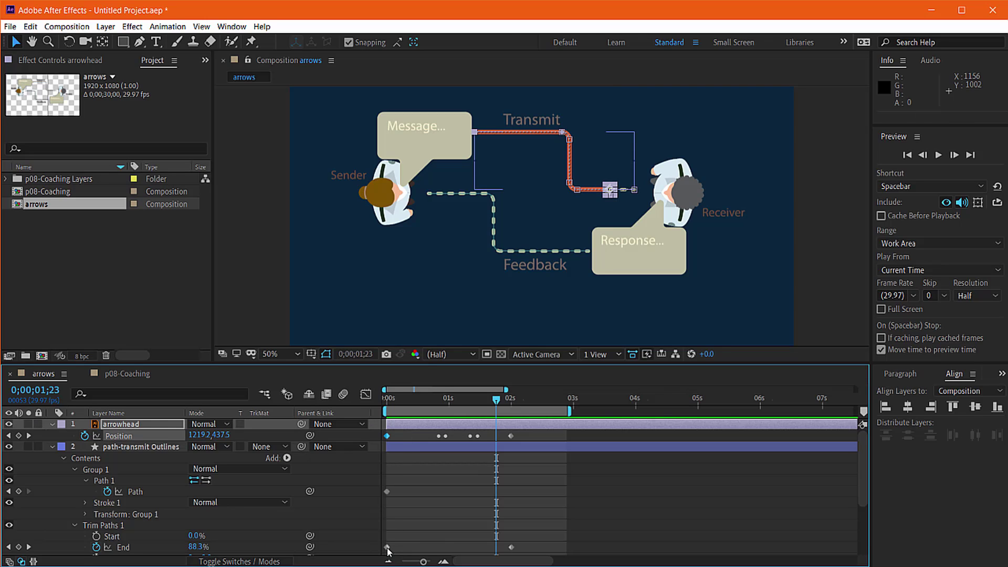
left_click(387, 547, "shift")
right_click(387, 548)
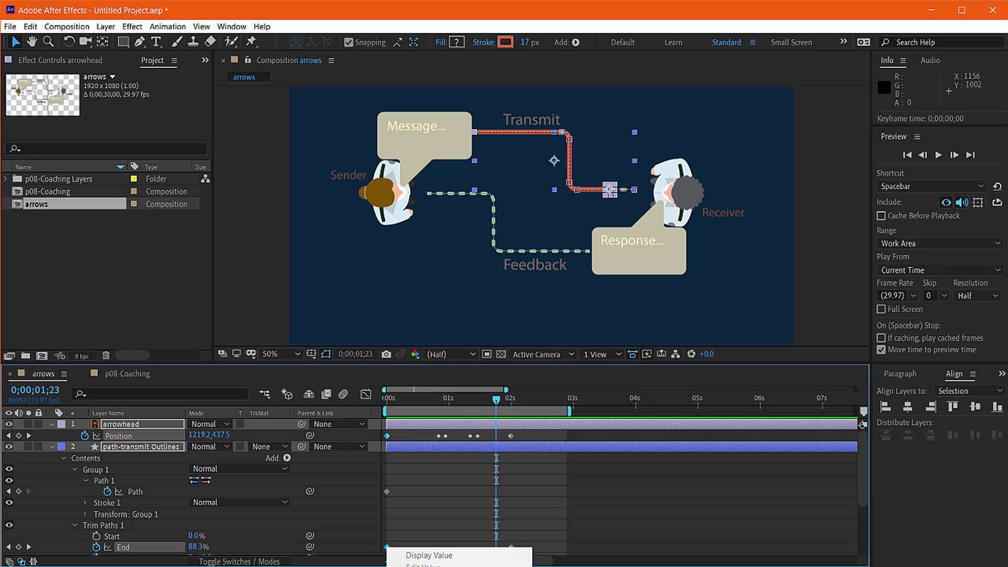
key("F9")
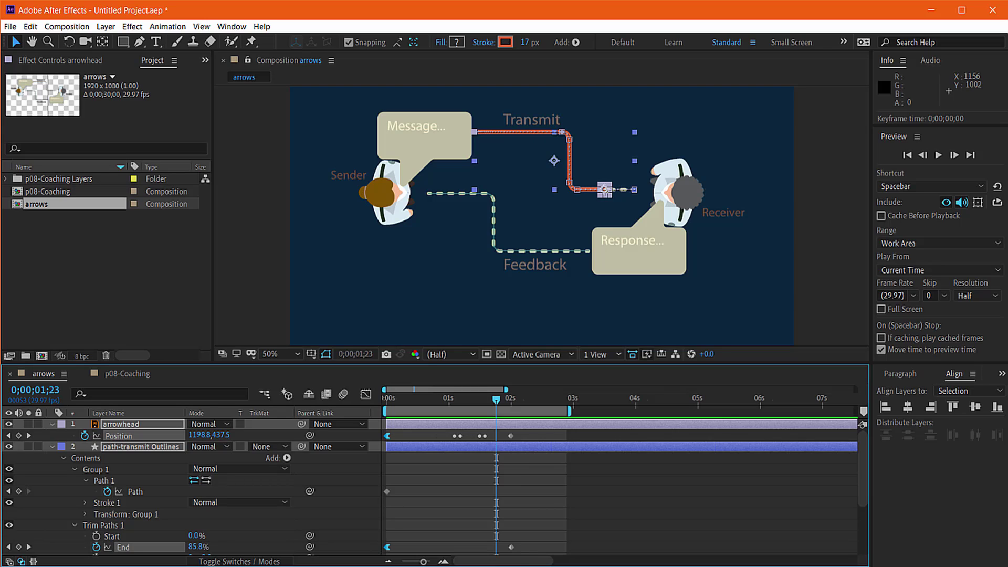
Step: Easy Ease the 2-second Position and End keyframes, then preview the eased motion
left_click(512, 436)
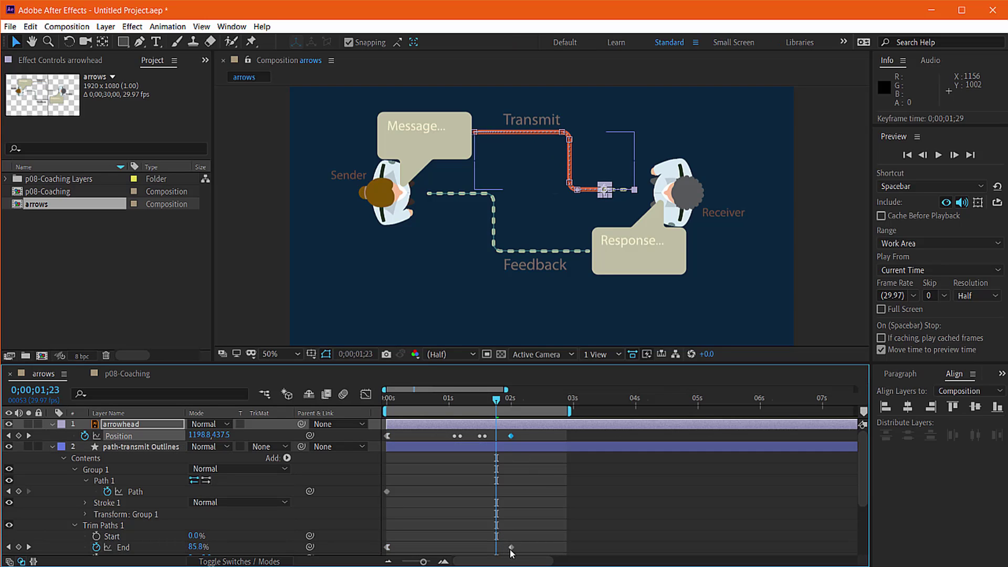
left_click(511, 546, "shift")
right_click(511, 547)
key("F9")
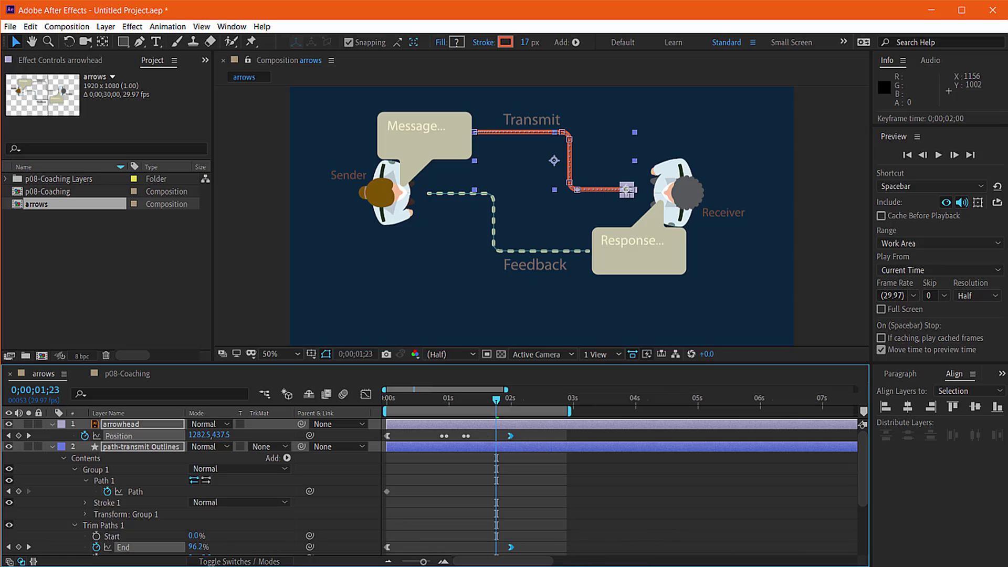
key("space")
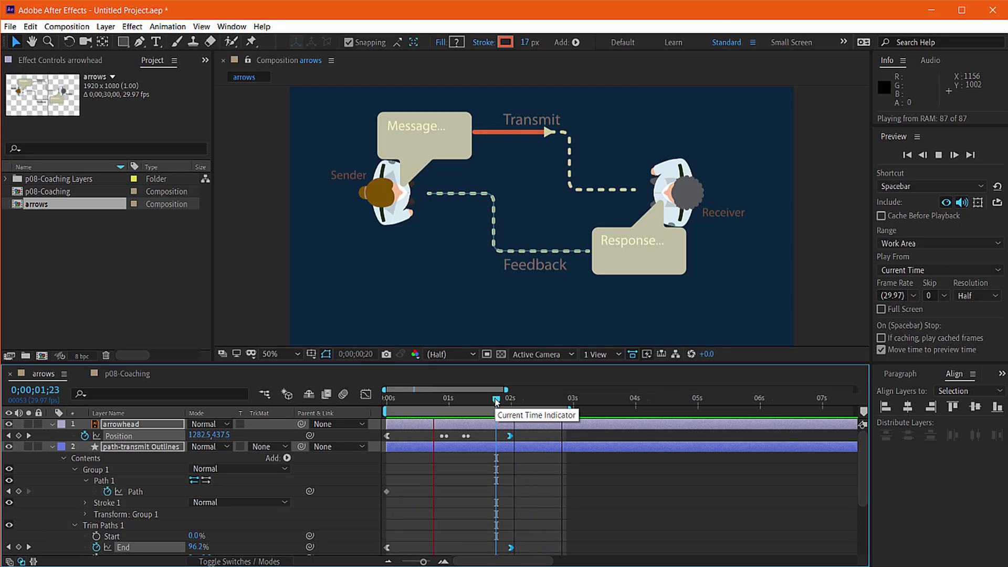
key("space")
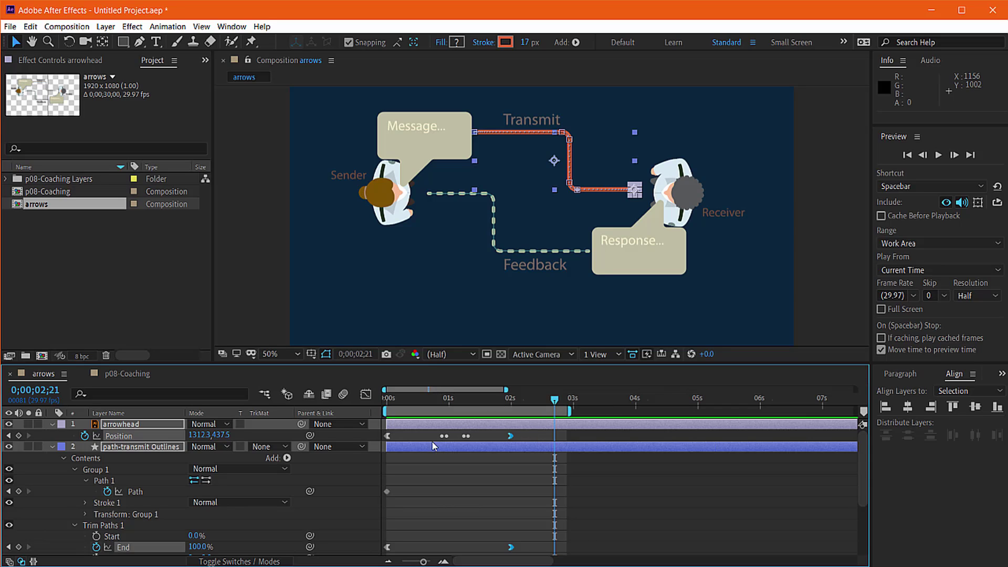
Step: Drag the trail-transmit layer up to sit third, directly below path-transmit Outlines
left_click(53, 448)
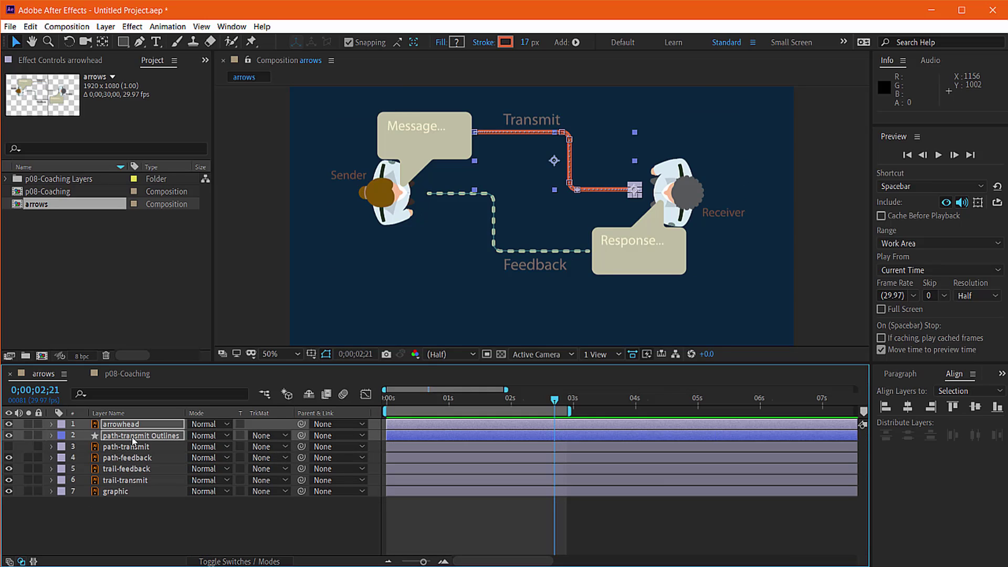
left_click(124, 483)
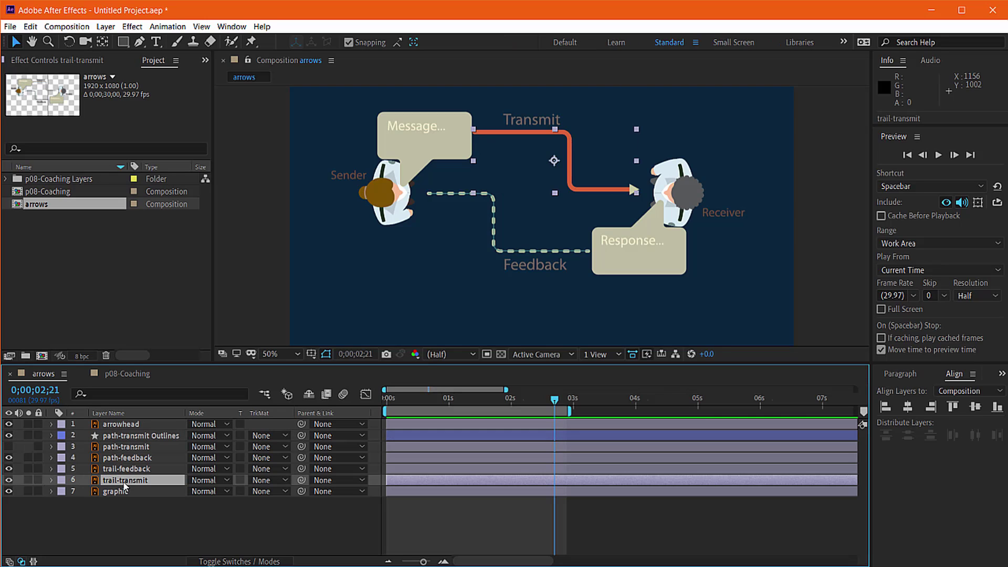
left_click_drag(116, 485, 130, 446)
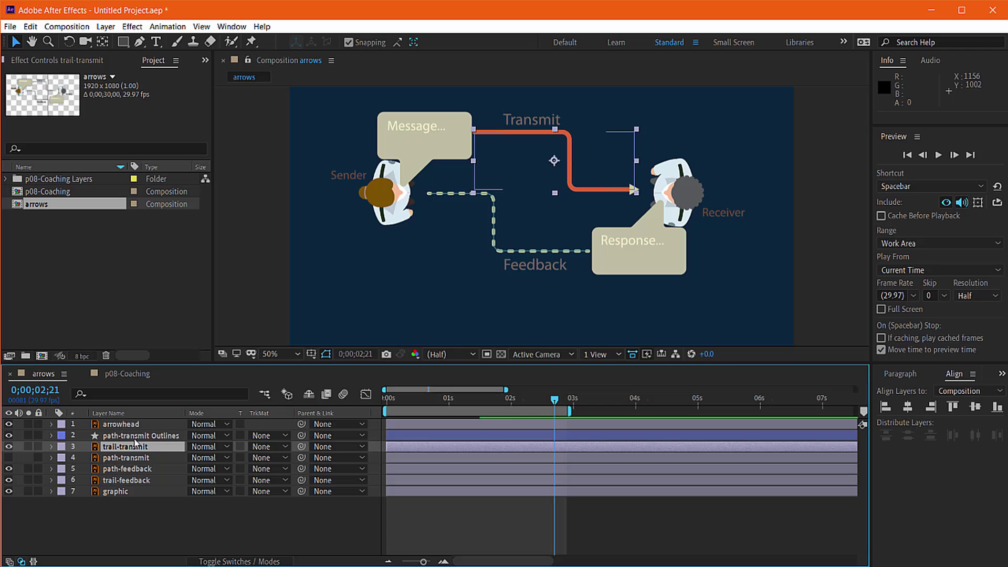
left_click(401, 437)
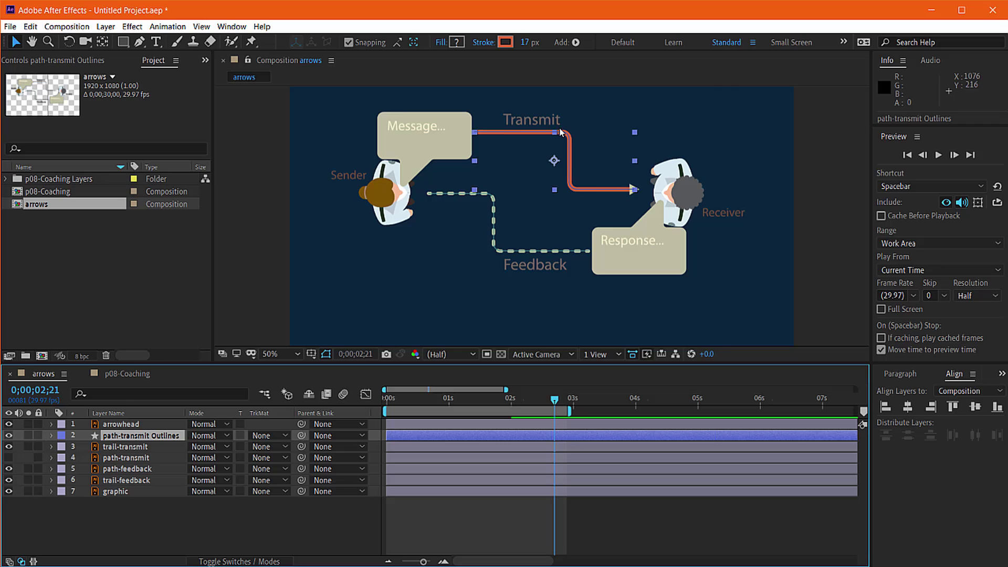
left_click(434, 447)
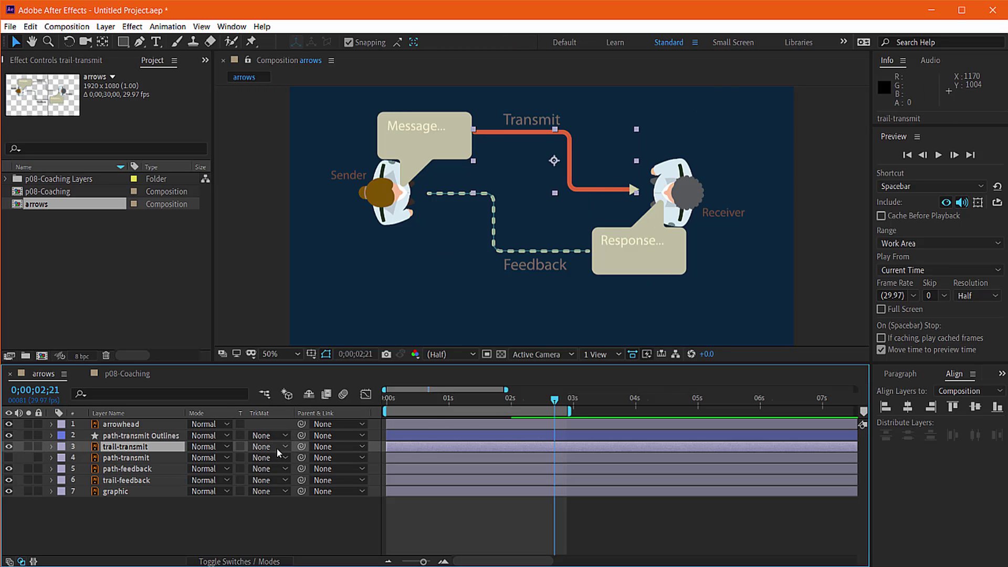
Step: Set trail-transmit's track matte to Alpha Matte 'path-transmit Outlines' instead of the inverted alpha matte
left_click(285, 447)
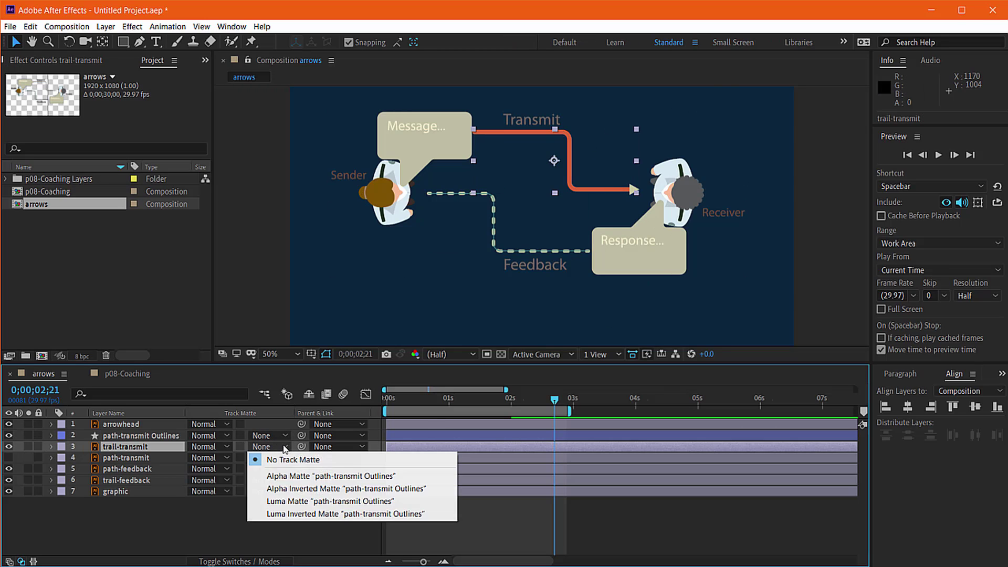
left_click(293, 489)
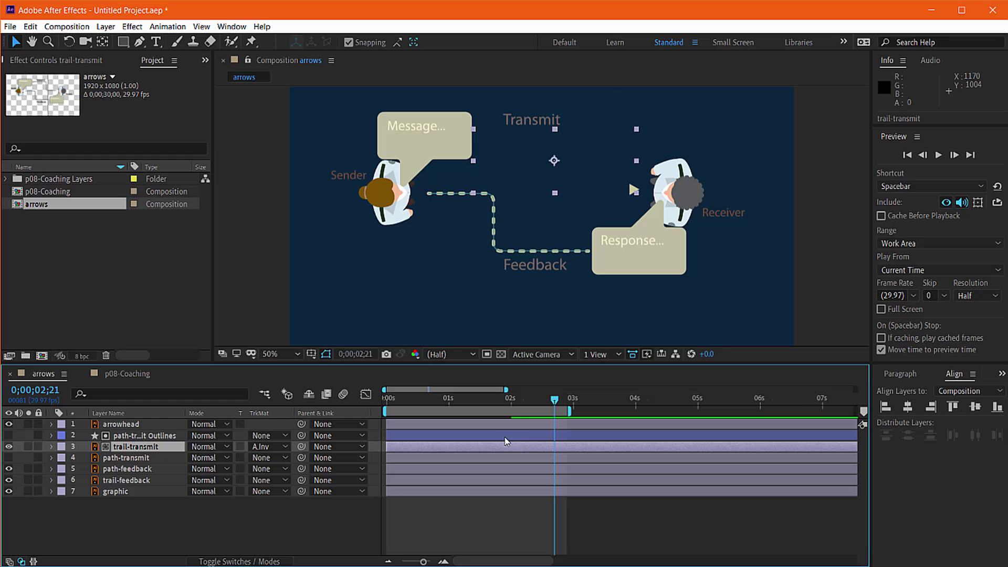
left_click_drag(554, 407, 446, 410)
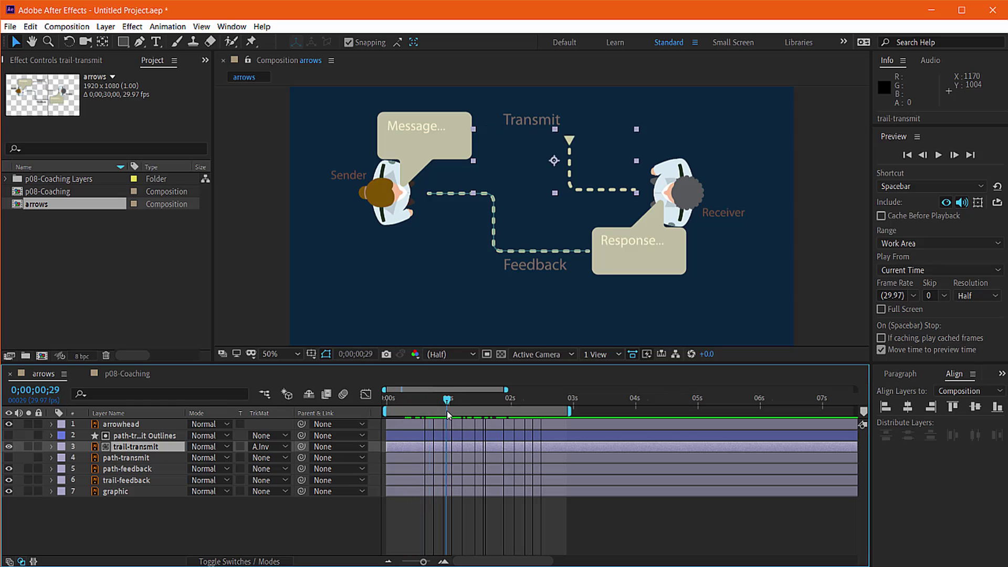
left_click(284, 447)
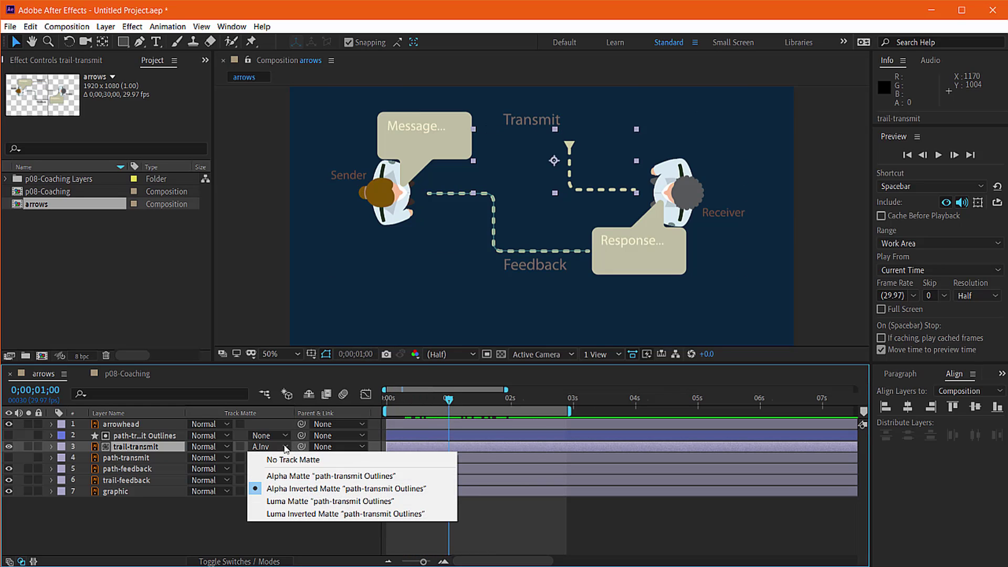
left_click(286, 471)
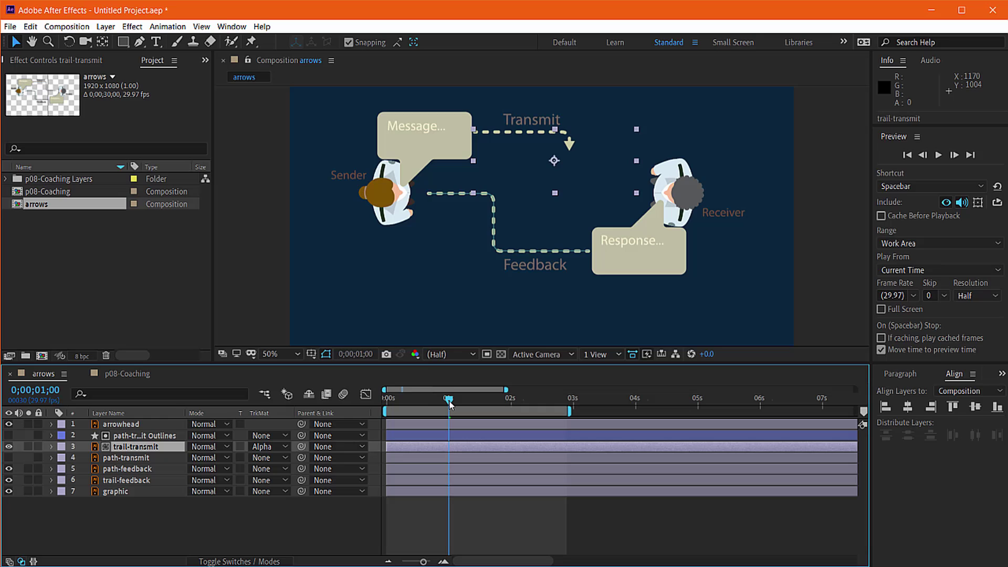
left_click_drag(449, 403, 395, 407)
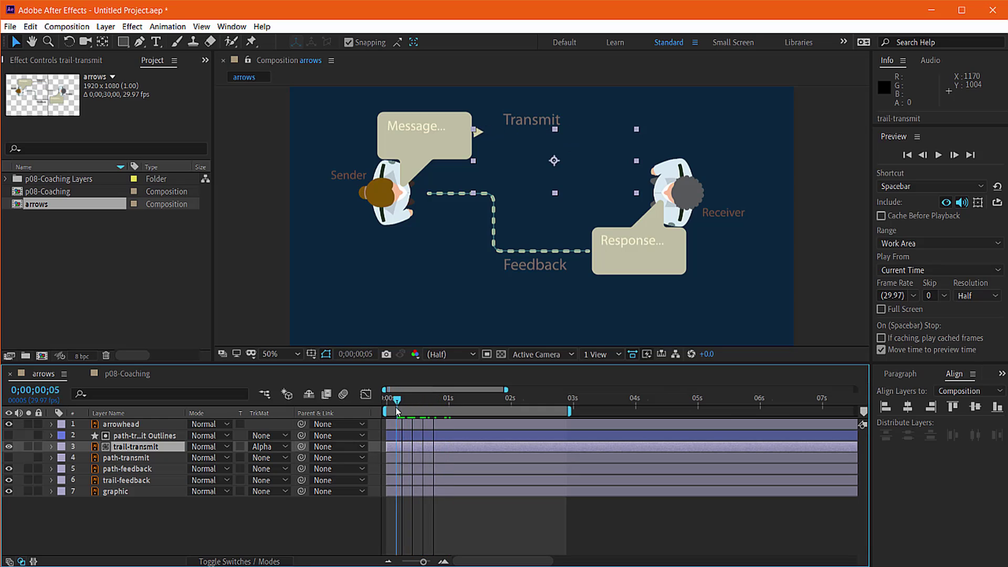
Step: Confirm the alpha matte and preview the dashed trail revealing behind the arrowhead
left_click(281, 447)
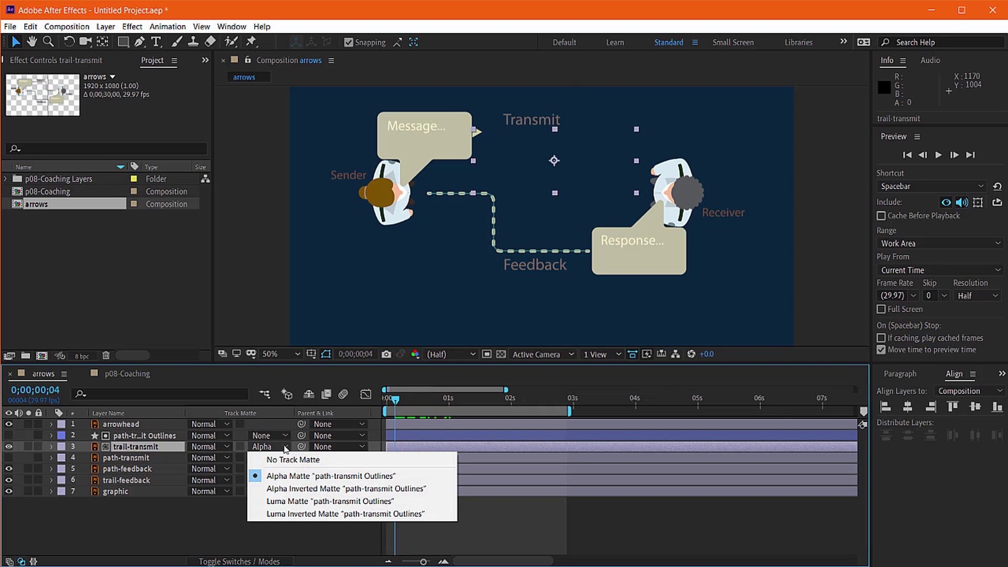
left_click(337, 477)
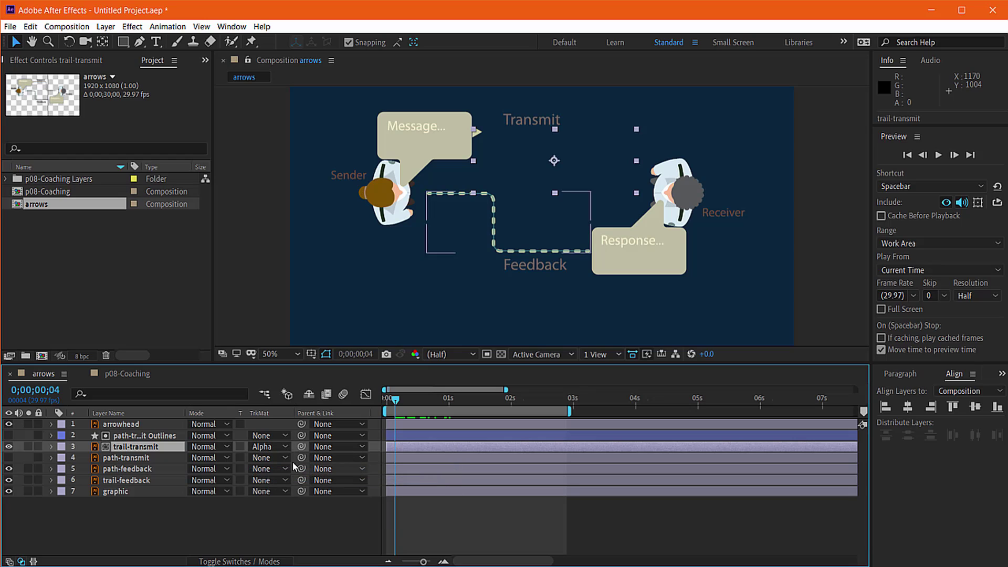
left_click(128, 446)
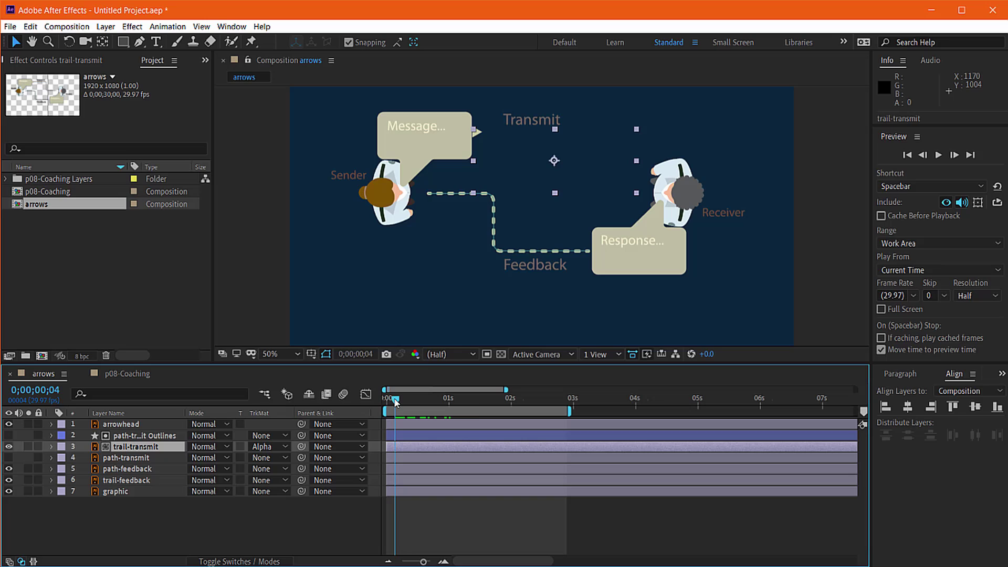
left_click_drag(395, 402, 424, 409)
key("space")
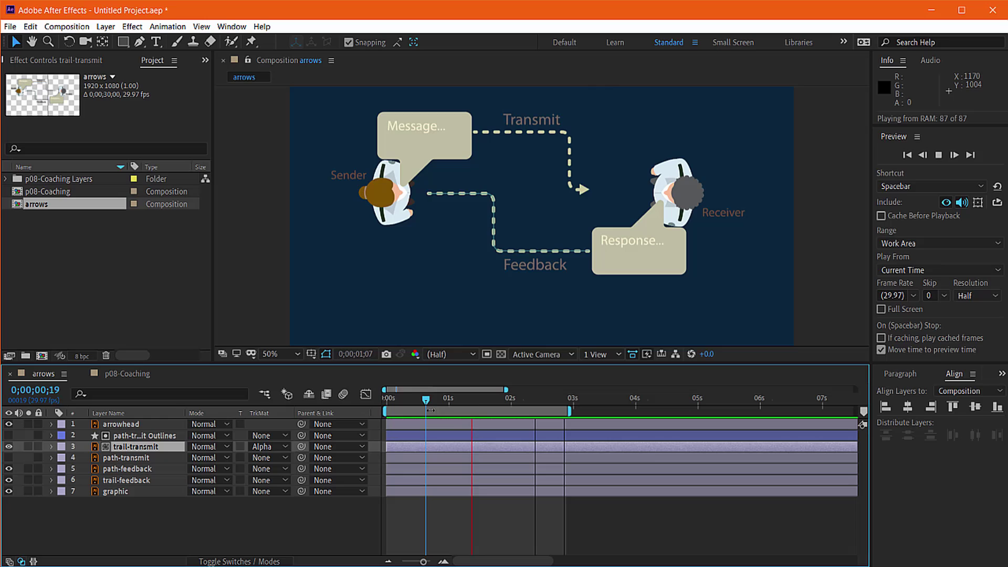
Step: Move the final arrowhead Position and Trim Paths End keyframes from 2s to 0;00;01;01 and preview
key("space")
left_click(528, 424, "ctrl")
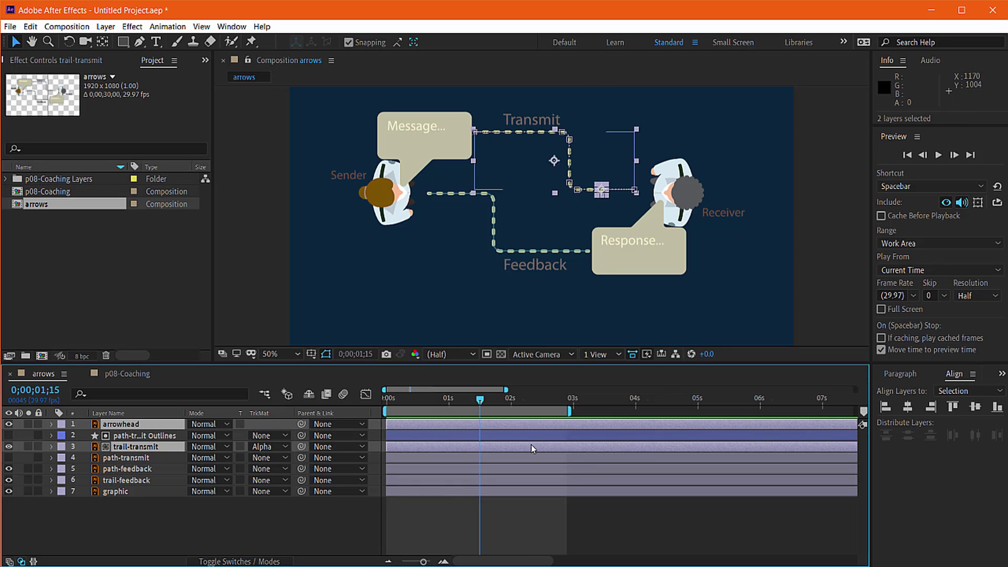
key("u")
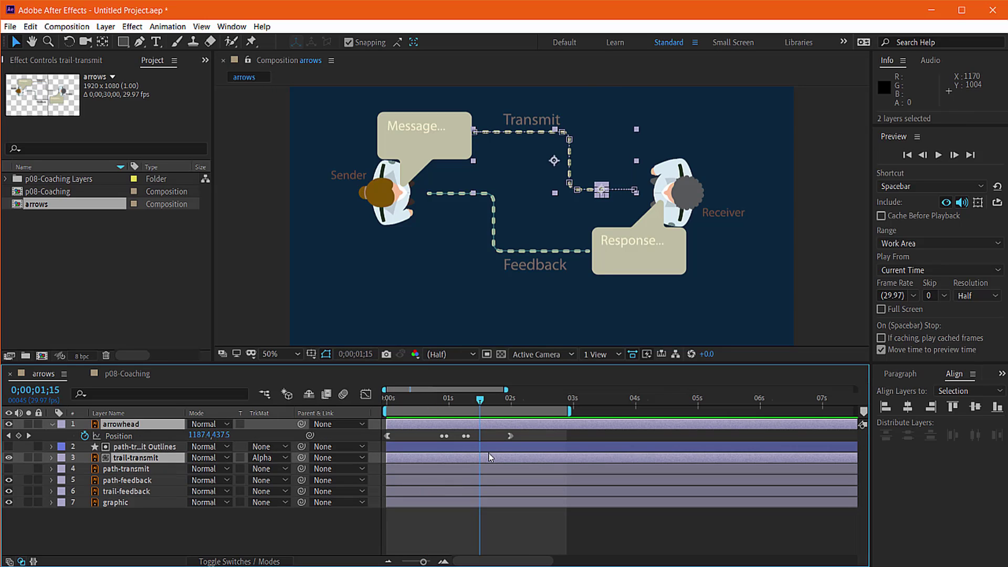
key("u")
left_click(490, 436)
left_click(499, 424, "ctrl")
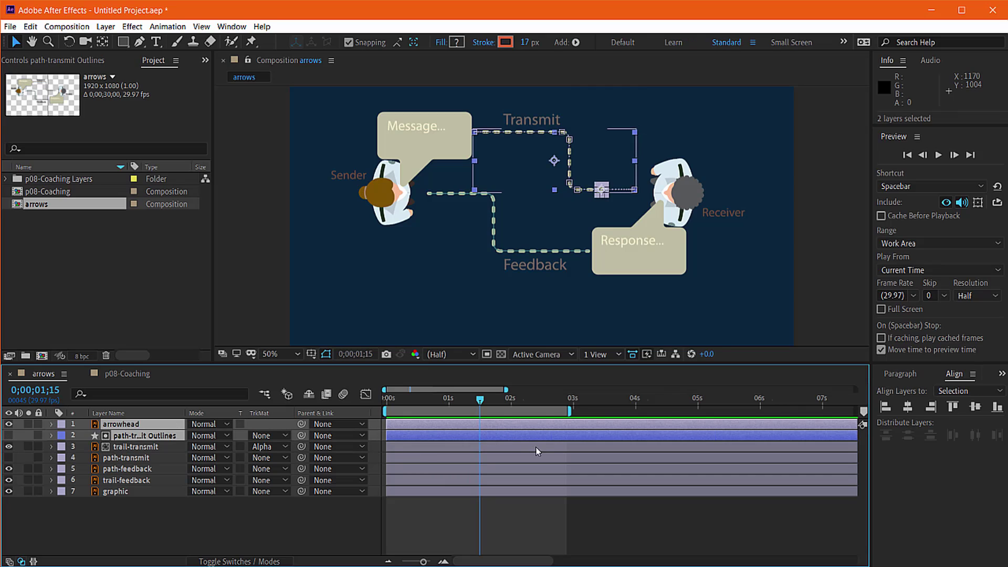
key("u")
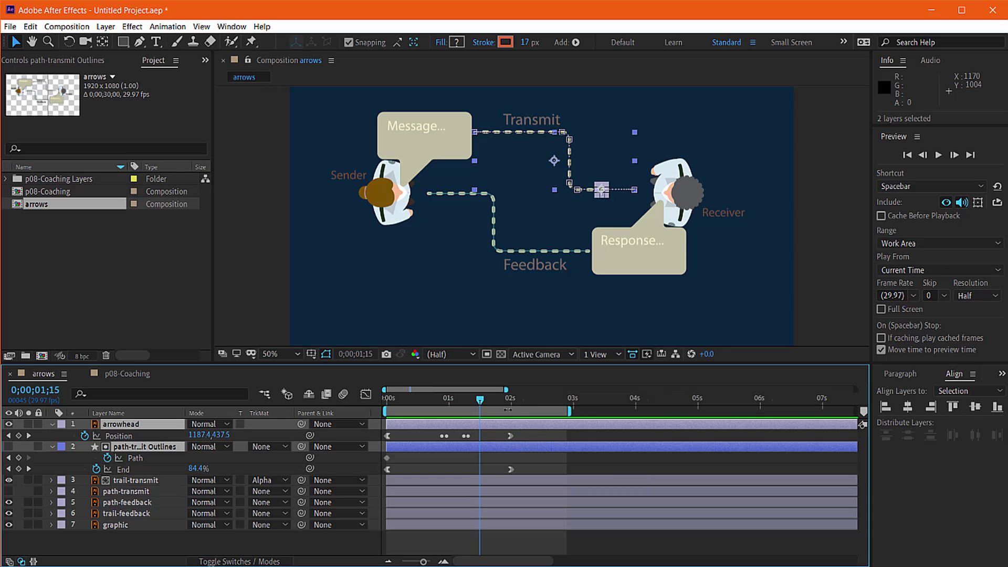
left_click_drag(526, 439, 452, 470)
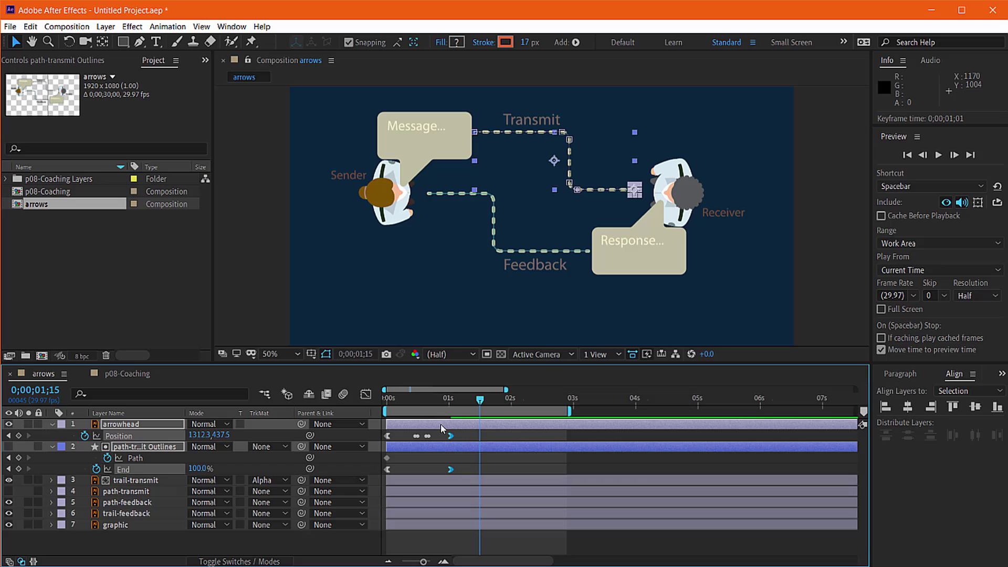
key("space")
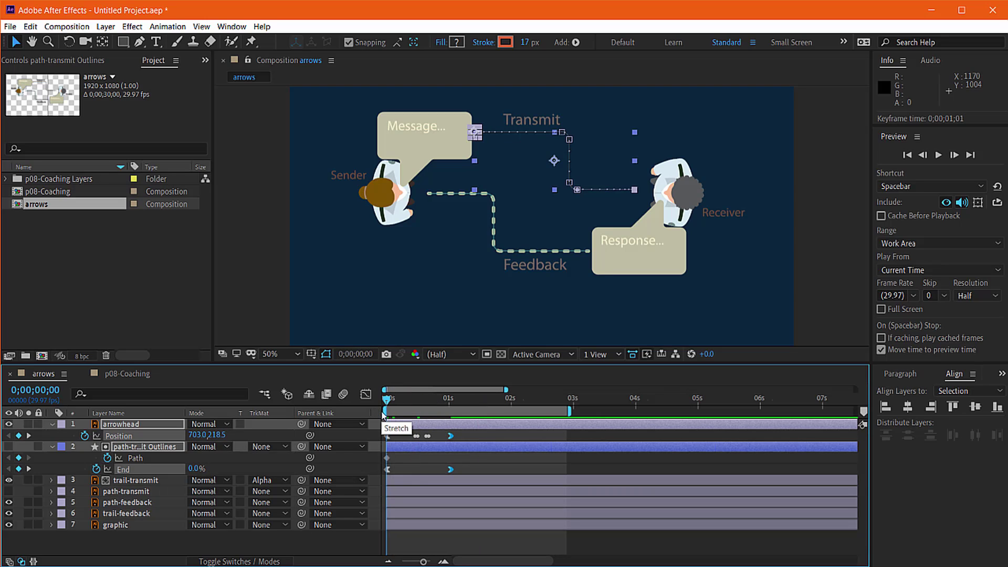